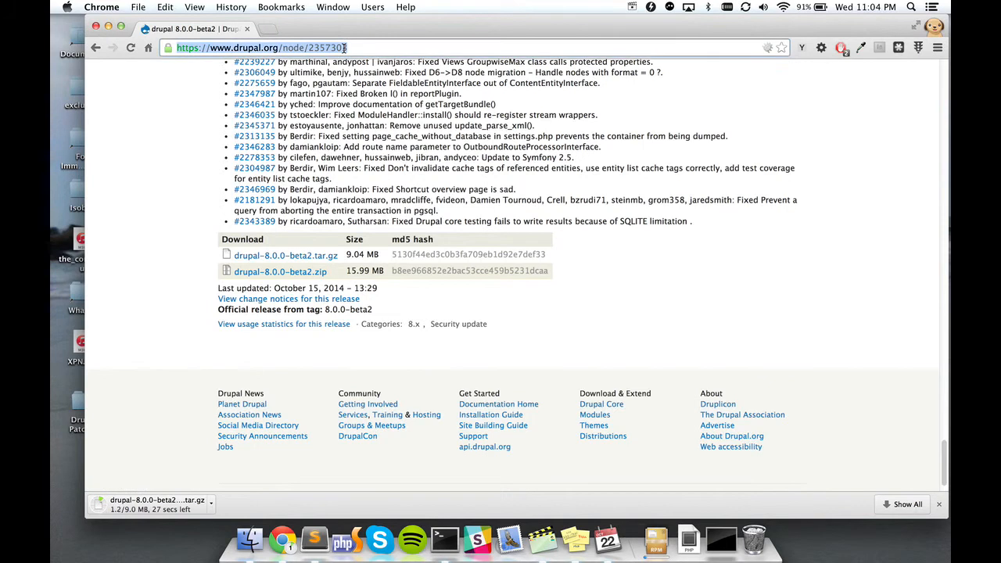
Step: Download the drupal-8.0.0-beta2.tar.gz archive and open it to unpack the Drupal package
{"action": "key", "text": "Right"}
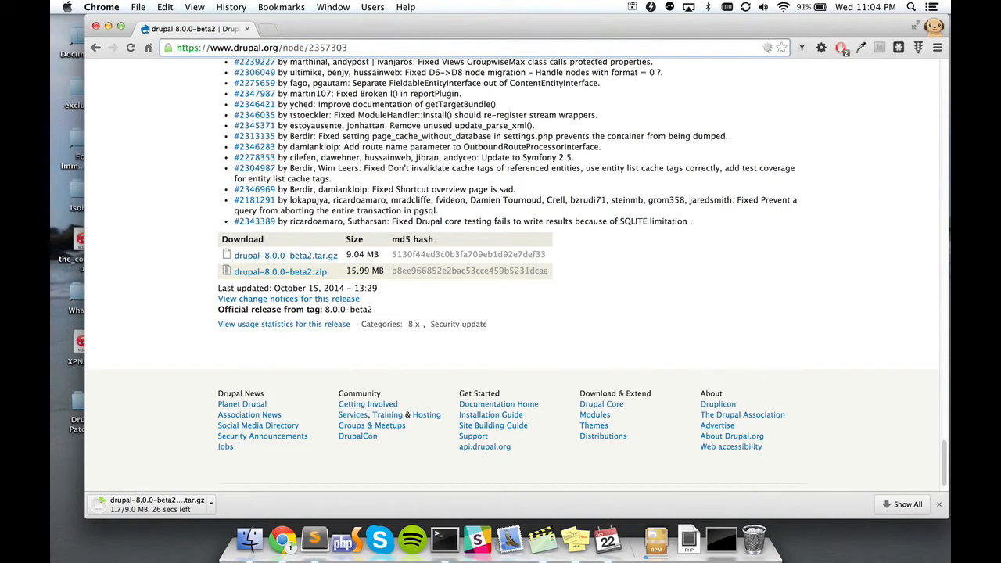
{"action": "key", "text": "super+a"}
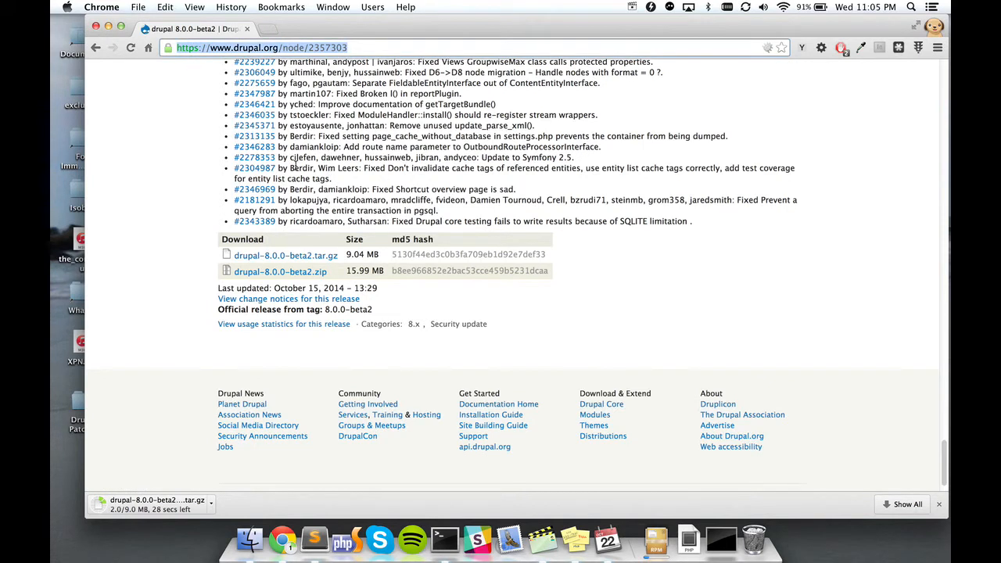
{"action": "left_click", "coordinate": [133, 408]}
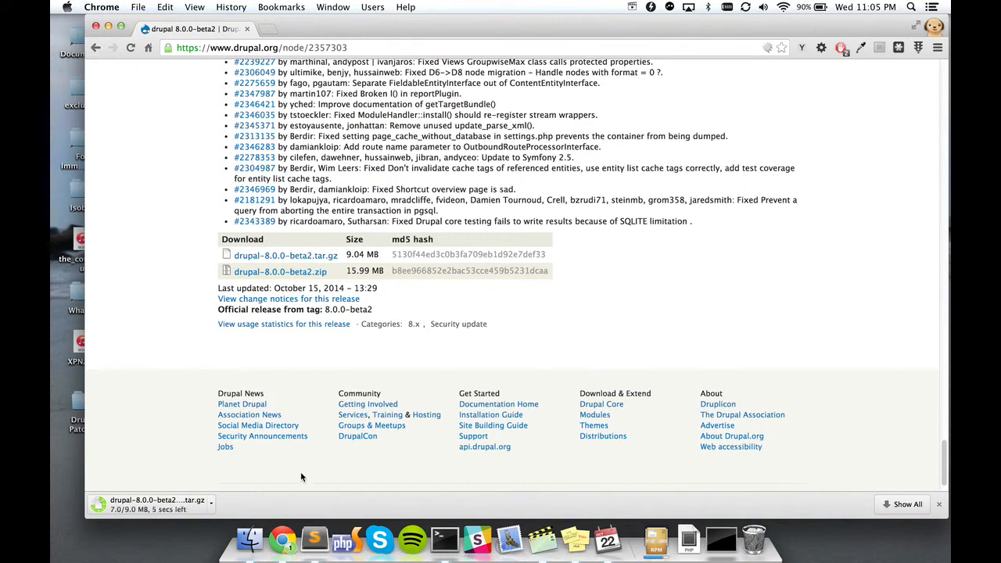
{"action": "left_click", "coordinate": [147, 507]}
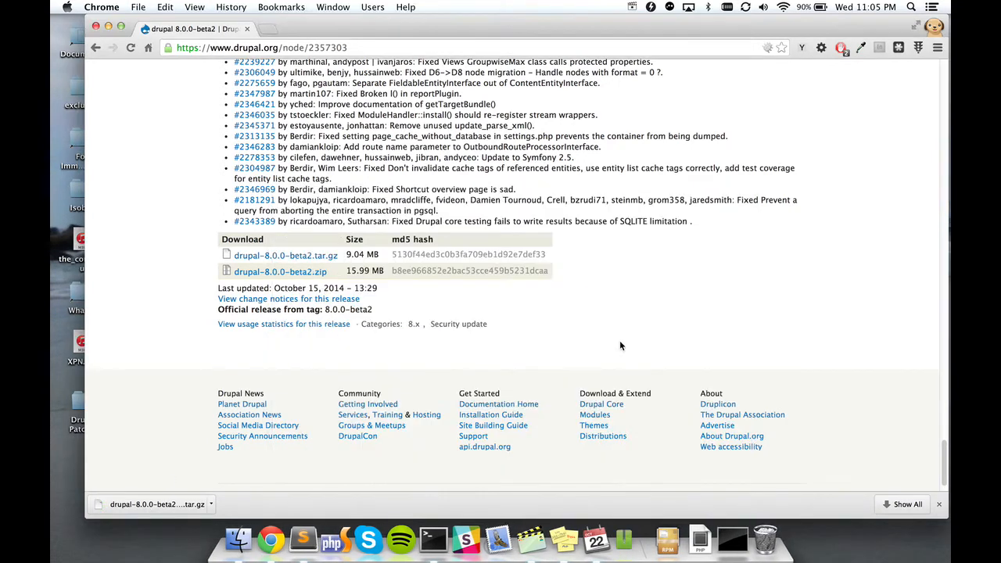
Step: Move the extracted Drupal folder from Downloads to the desktop and rename it demosite
{"action": "left_click", "coordinate": [252, 541]}
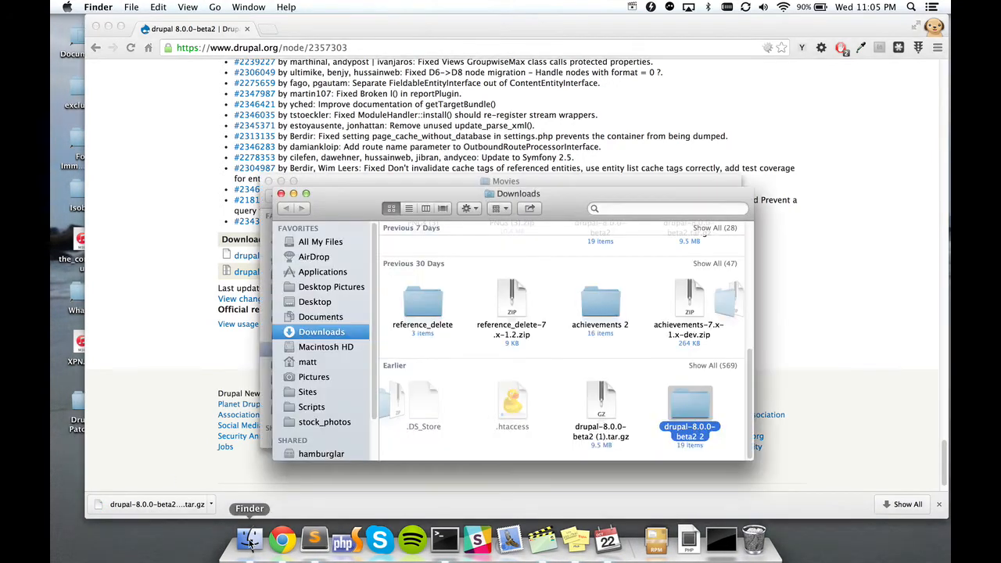
{"action": "left_click_drag", "start_coordinate": [694, 408], "coordinate": [544, 288]}
{"action": "left_click", "coordinate": [541, 283]}
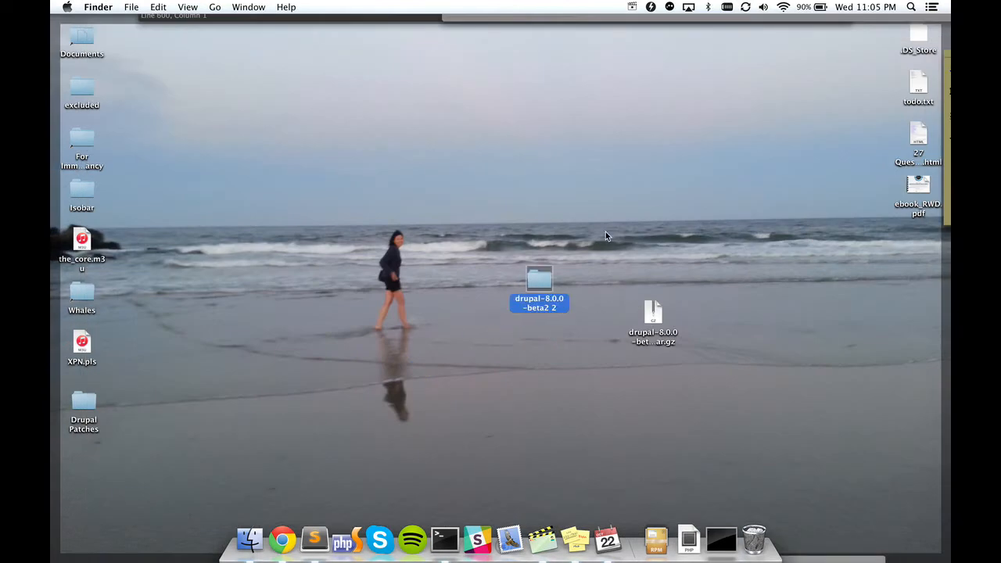
{"action": "left_click", "coordinate": [541, 298]}
{"action": "type", "text": "demosite"}
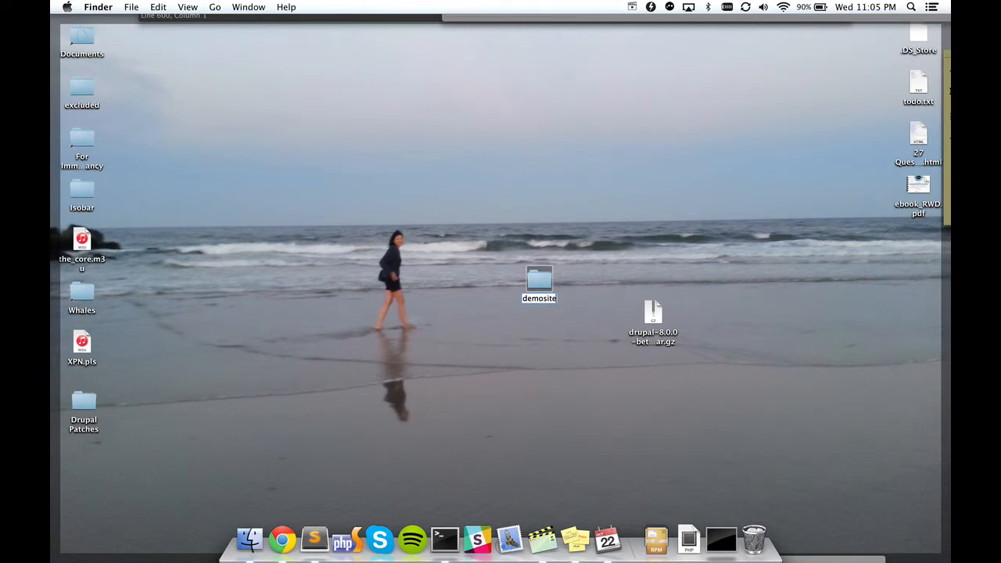
{"action": "key", "text": "Return"}
Step: Move the demosite folder into the Sites folder
{"action": "left_click", "coordinate": [249, 540]}
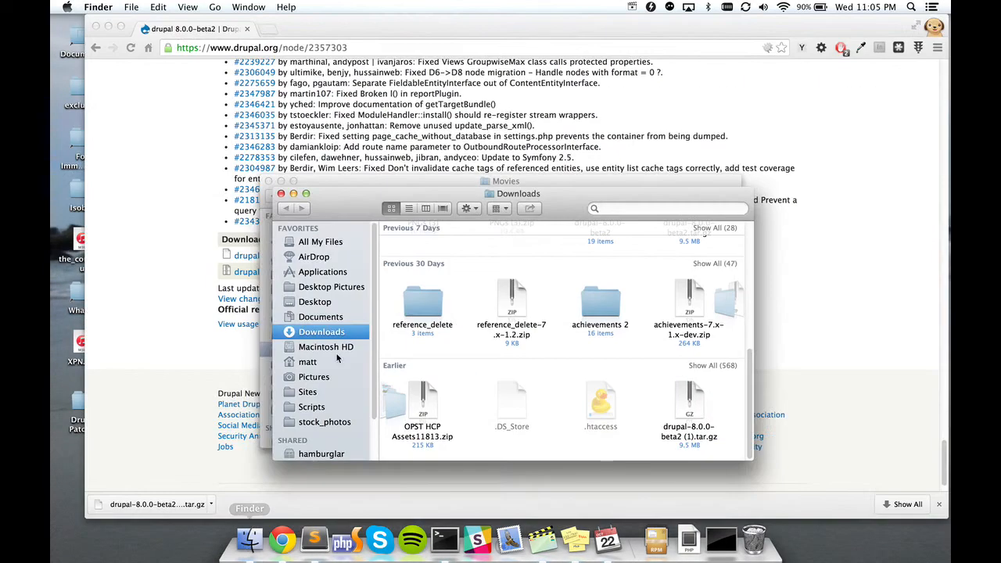
{"action": "left_click", "coordinate": [312, 394]}
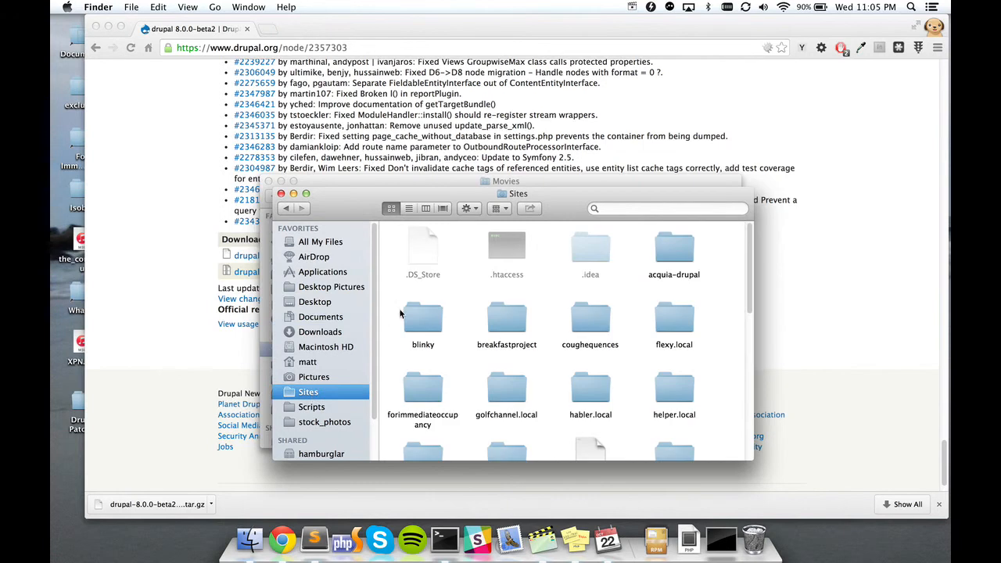
{"action": "key", "text": "F11"}
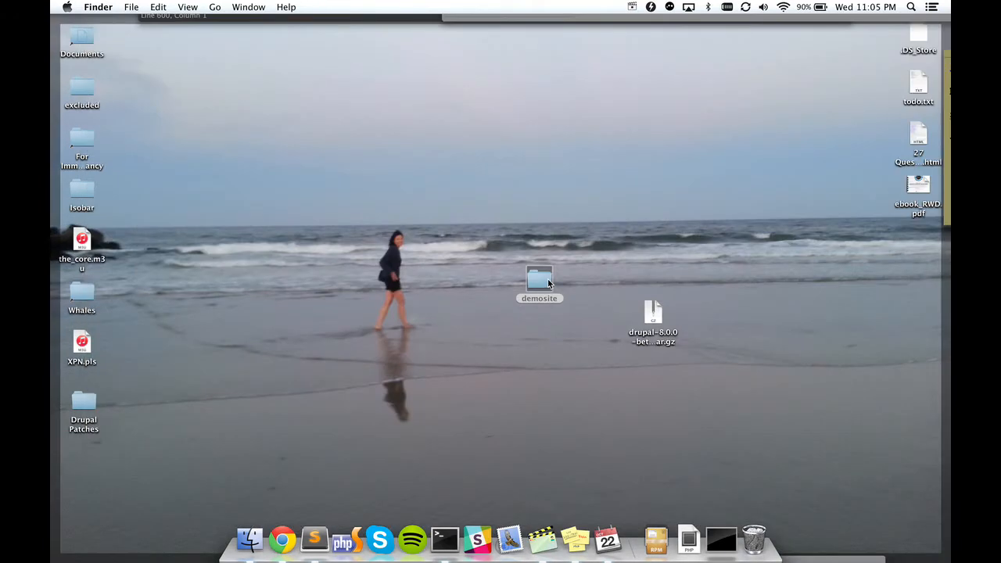
{"action": "key", "text": "F11"}
{"action": "left_click_drag", "start_coordinate": [547, 283], "coordinate": [556, 369]}
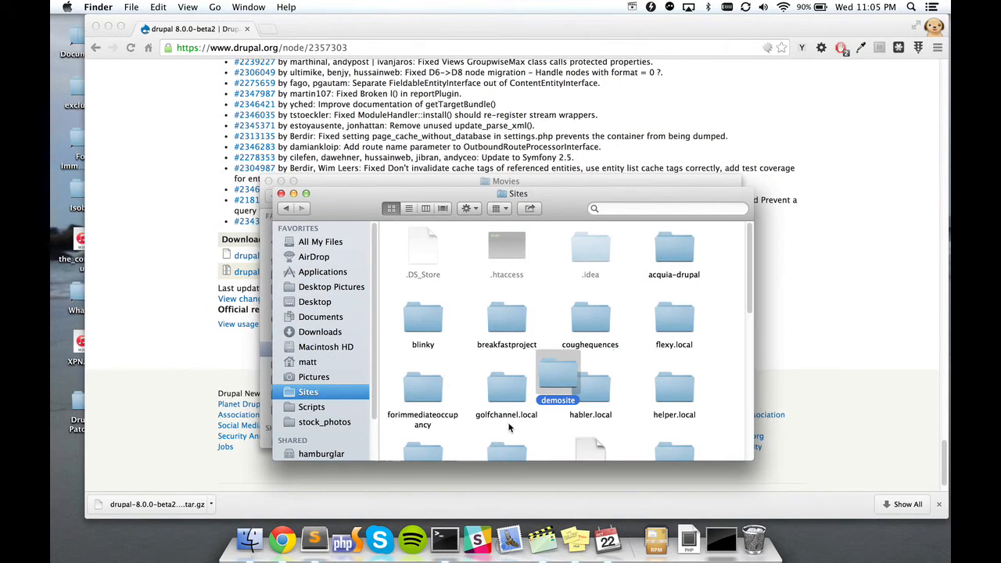
Step: Duplicate the servicestest VirtualHost block at the end of httpd-vhosts.conf
{"action": "left_click", "coordinate": [315, 539]}
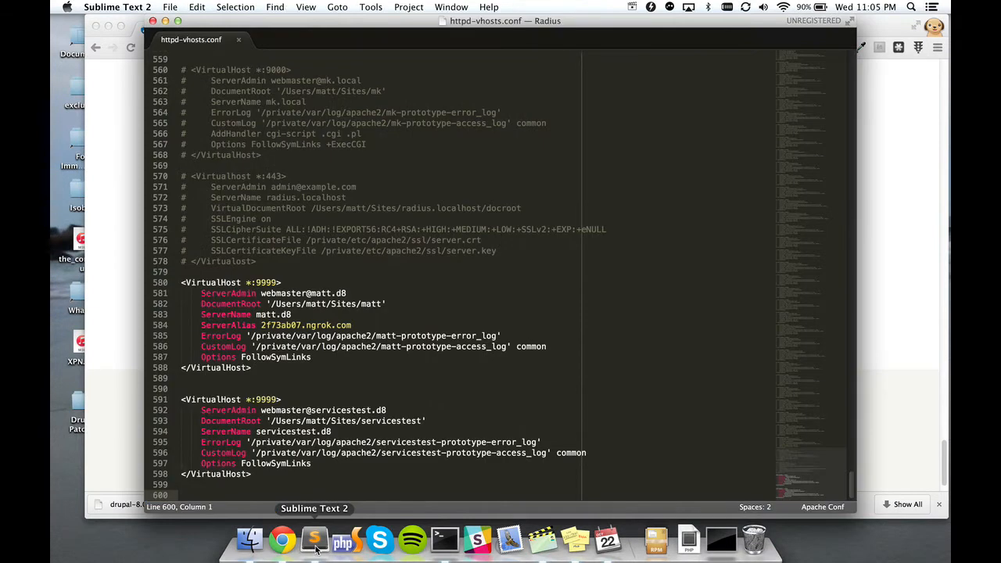
{"action": "key", "text": "shift+Up"}
{"action": "key", "text": "shift+Up"}
{"action": "key", "text": "shift+Up"}
{"action": "key", "text": "shift+Up"}
{"action": "key", "text": "shift+Up"}
{"action": "key", "text": "shift+Up"}
{"action": "key", "text": "shift+Up"}
{"action": "key", "text": "shift+Up"}
{"action": "key", "text": "shift+Up"}
{"action": "key", "text": "shift+Up"}
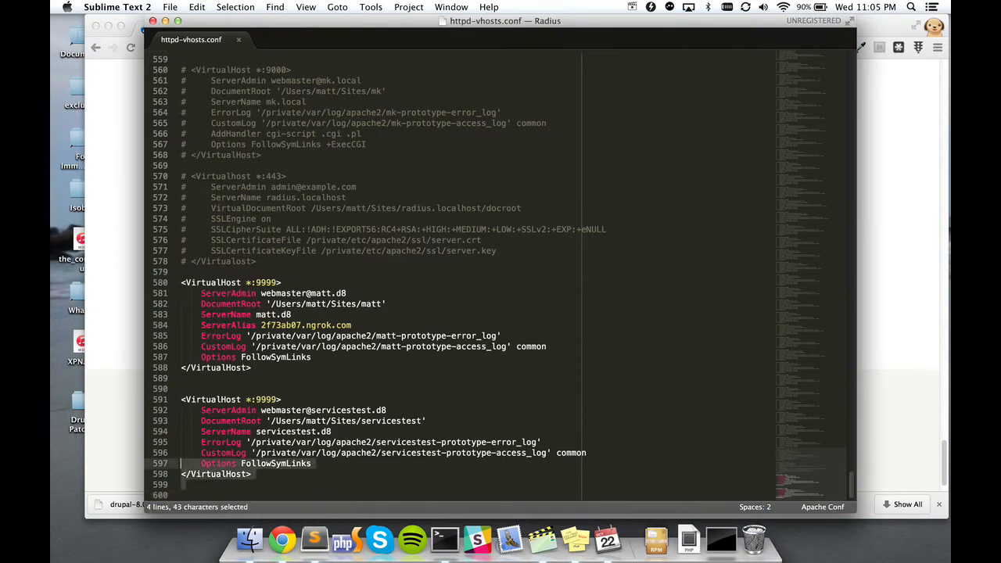
{"action": "key", "text": "shift+Down"}
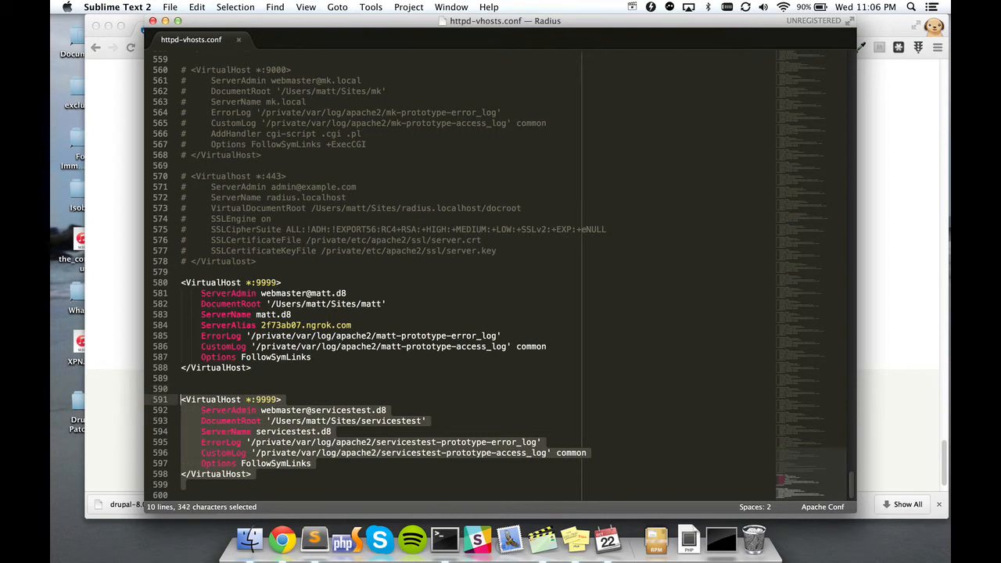
{"action": "key", "text": "super+shift+d"}
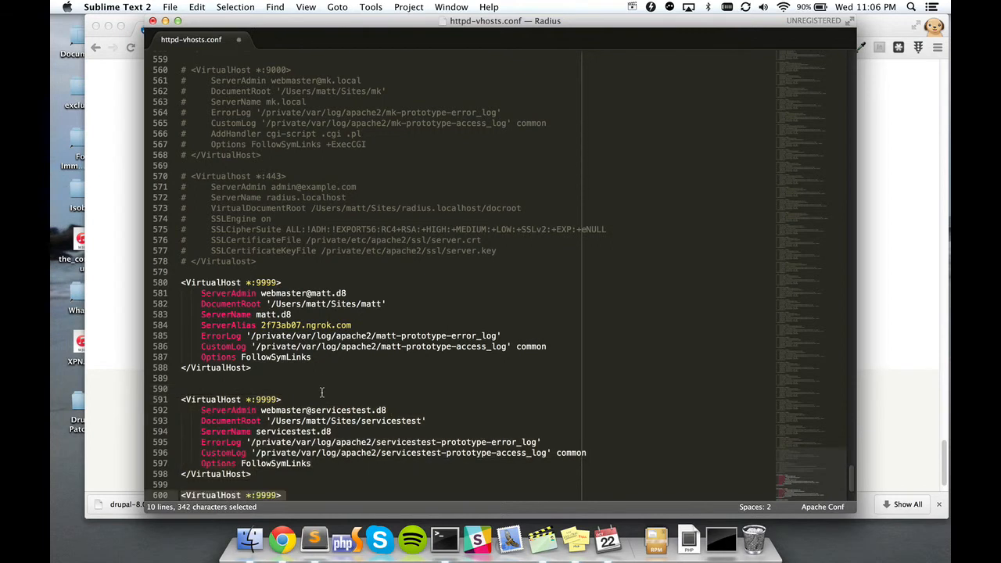
{"action": "scroll", "coordinate": [325, 387], "scroll_direction": "down", "scroll_amount": 3}
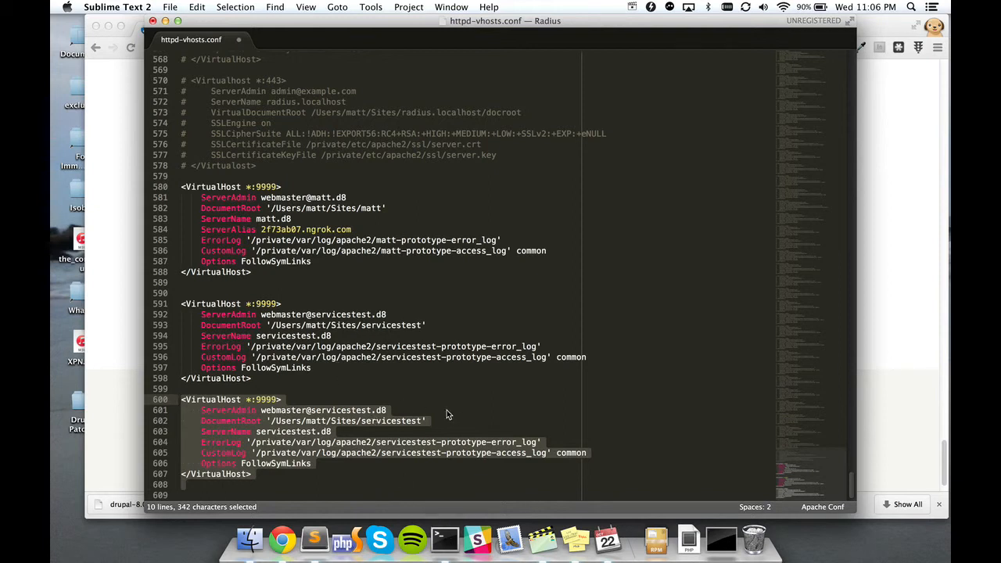
Step: Reopen httpd-vhosts.conf in Sublime Text with the recalled subl command in Terminal
{"action": "left_click", "coordinate": [451, 540]}
{"action": "key", "text": "Up"}
{"action": "key", "text": "Up"}
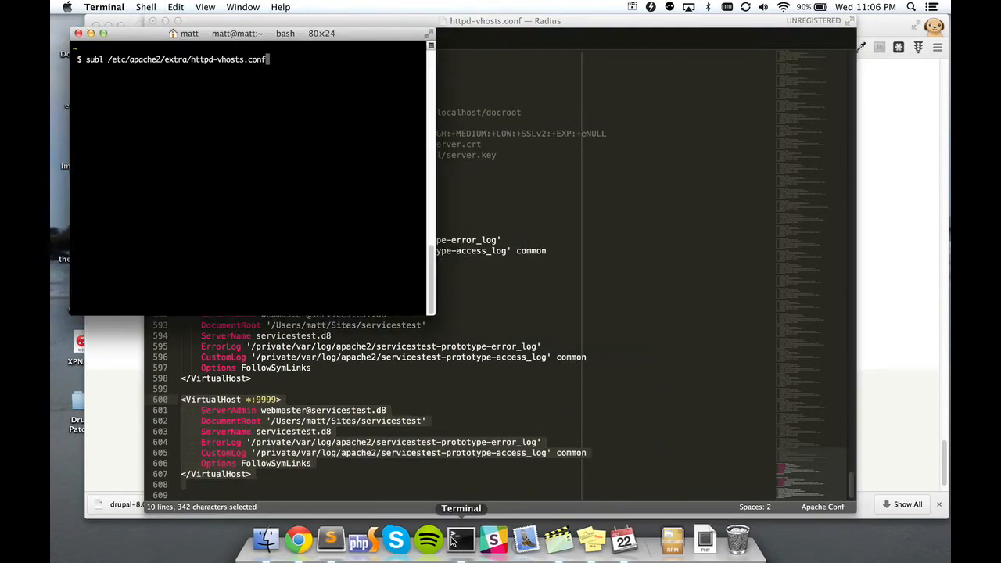
{"action": "key", "text": "alt+Left"}
{"action": "key", "text": "alt+Left"}
{"action": "key", "text": "alt+Left"}
{"action": "key", "text": "alt+Left"}
{"action": "key", "text": "alt+Right"}
{"action": "key", "text": "alt+Right"}
{"action": "key", "text": "alt+Right"}
{"action": "key", "text": "alt+Right"}
{"action": "key", "text": "Return"}
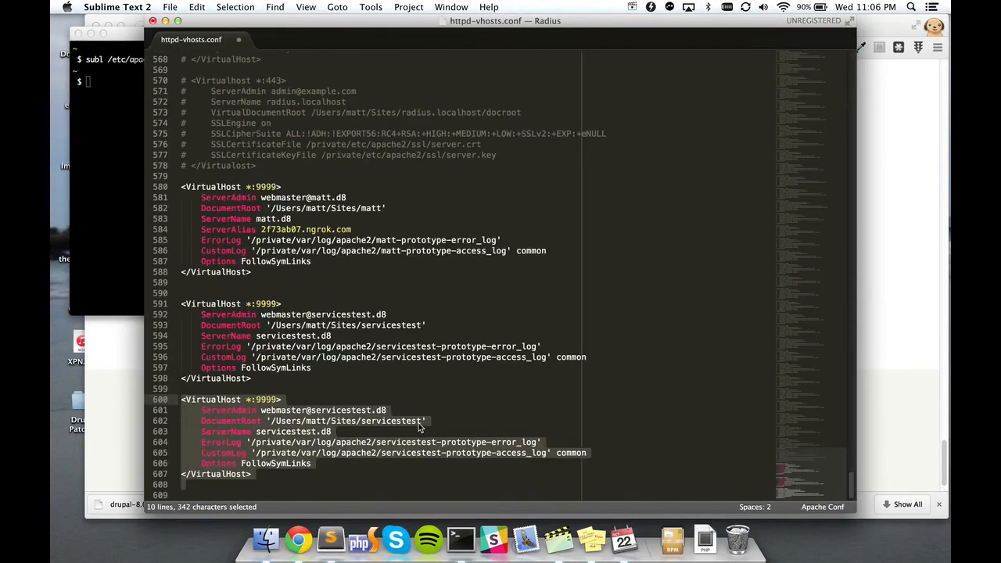
Step: Change servicestest to demosite in the new block's DocumentRoot path, fixing the 'demostie' typo
{"action": "left_click", "coordinate": [380, 431]}
{"action": "left_click", "coordinate": [365, 422]}
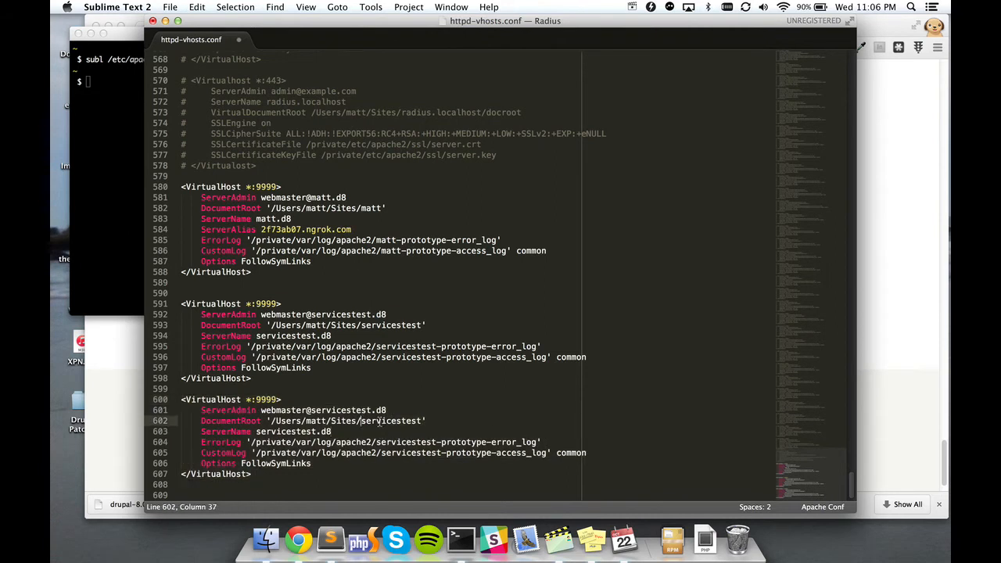
{"action": "key", "text": "super+d"}
{"action": "key", "text": "super+Tab"}
{"action": "key", "text": "super+Tab"}
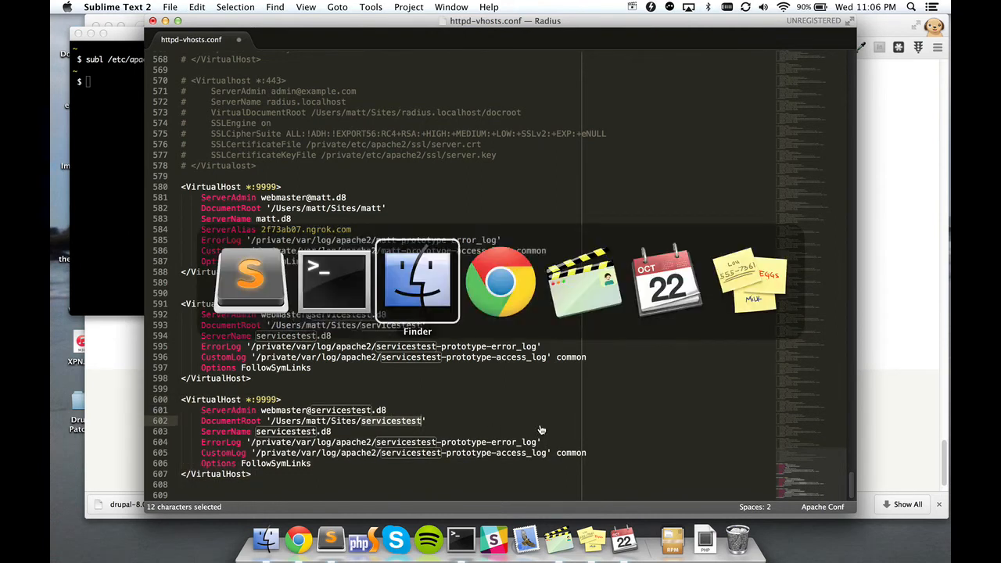
{"action": "key", "text": "super+Tab"}
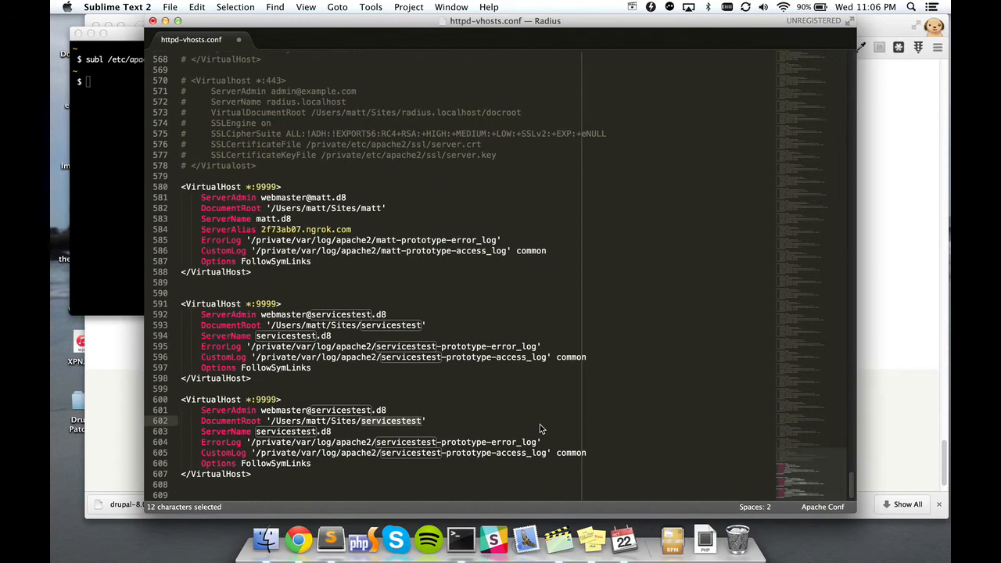
{"action": "type", "text": "demo"}
{"action": "type", "text": "sti"}
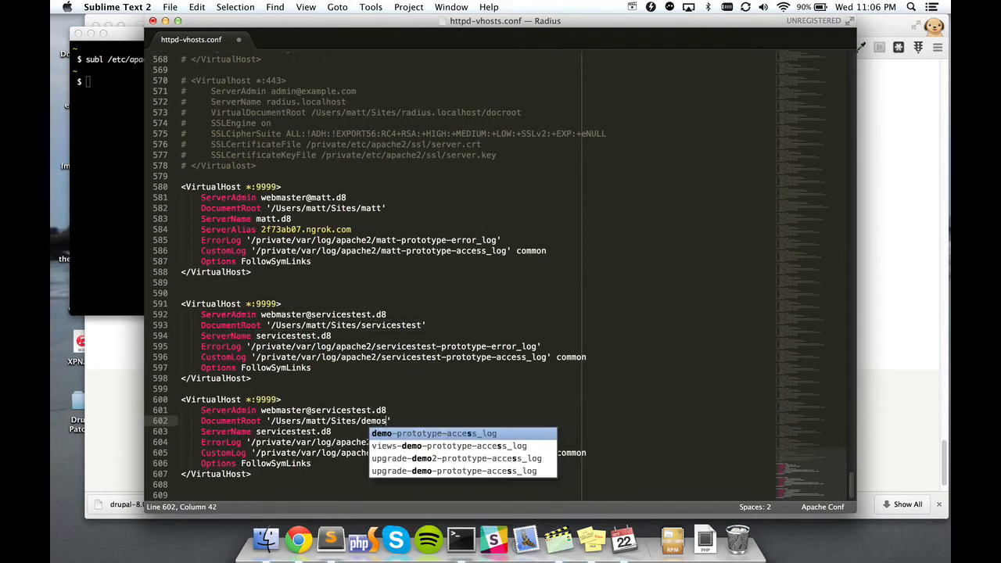
{"action": "type", "text": "e"}
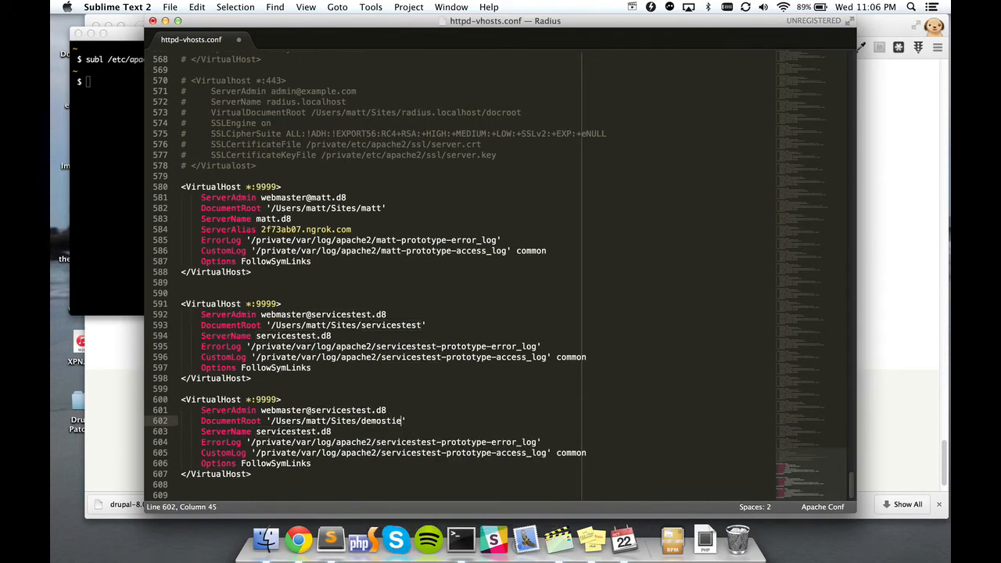
{"action": "key", "text": "Down"}
{"action": "key", "text": "Down"}
{"action": "key", "text": "Up"}
{"action": "key", "text": "Up"}
{"action": "key", "text": "Right"}
{"action": "key", "text": "Right"}
{"action": "key", "text": "BackSpace"}
{"action": "key", "text": "BackSpace"}
{"action": "key", "text": "BackSpace"}
{"action": "type", "text": "ite"}
Step: Change the new block's ServerName to demosite.d8
{"action": "key", "text": "Down"}
{"action": "key", "text": "Left"}
{"action": "key", "text": "Left"}
{"action": "key", "text": "Left"}
{"action": "key", "text": "super+d"}
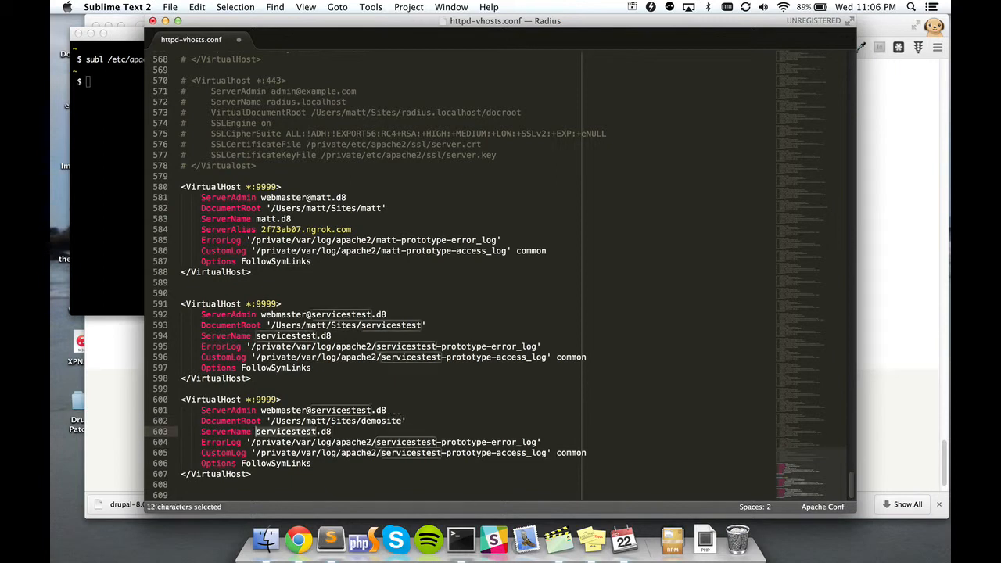
{"action": "type", "text": "demo"}
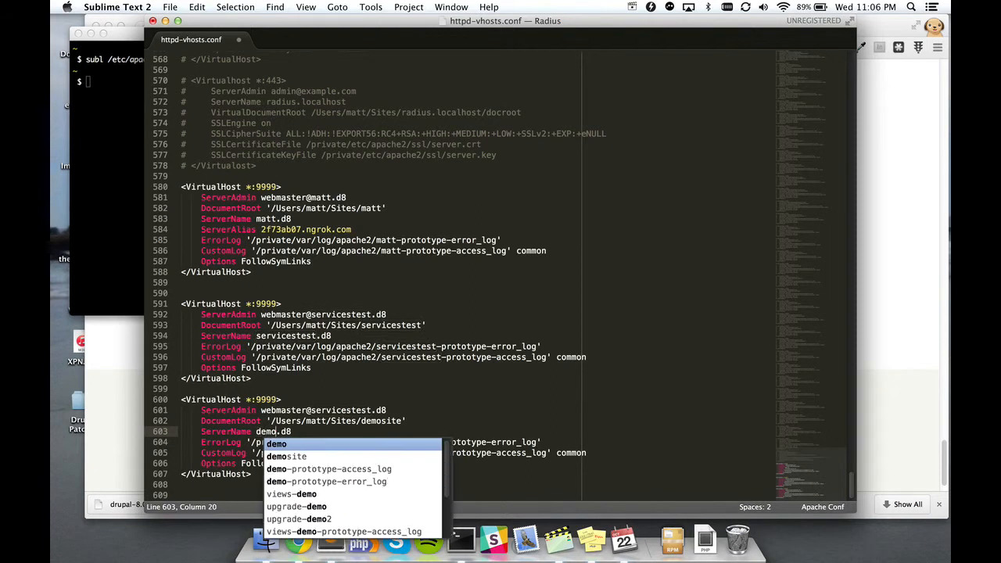
{"action": "type", "text": "site"}
{"action": "key", "text": "Down"}
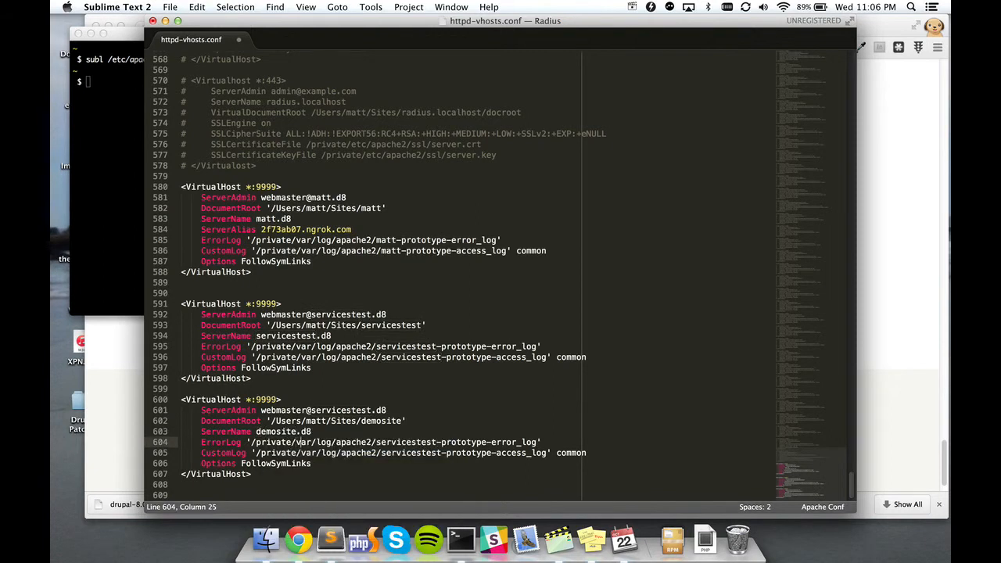
Step: Replace servicestest with demosite in both log file paths and save httpd-vhosts.conf
{"action": "key", "text": "alt+Left"}
{"action": "key", "text": "alt+Left"}
{"action": "key", "text": "alt+Left"}
{"action": "key", "text": "super+d"}
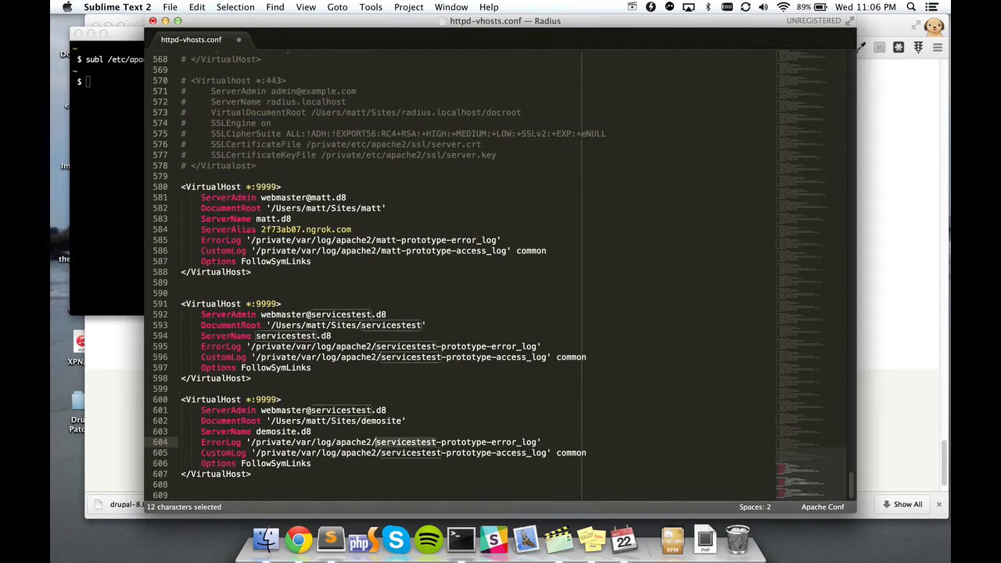
{"action": "key", "text": "super+d"}
{"action": "key", "text": "super+d"}
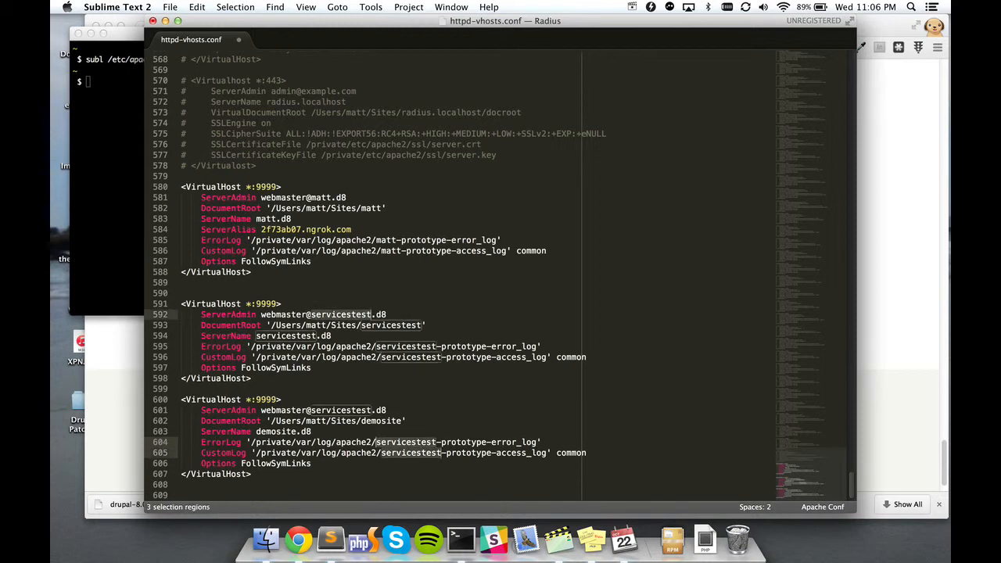
{"action": "key", "text": "Escape"}
{"action": "key", "text": "Down"}
{"action": "key", "text": "Down"}
{"action": "key", "text": "Down"}
{"action": "key", "text": "Down"}
{"action": "key", "text": "Down"}
{"action": "key", "text": "Down"}
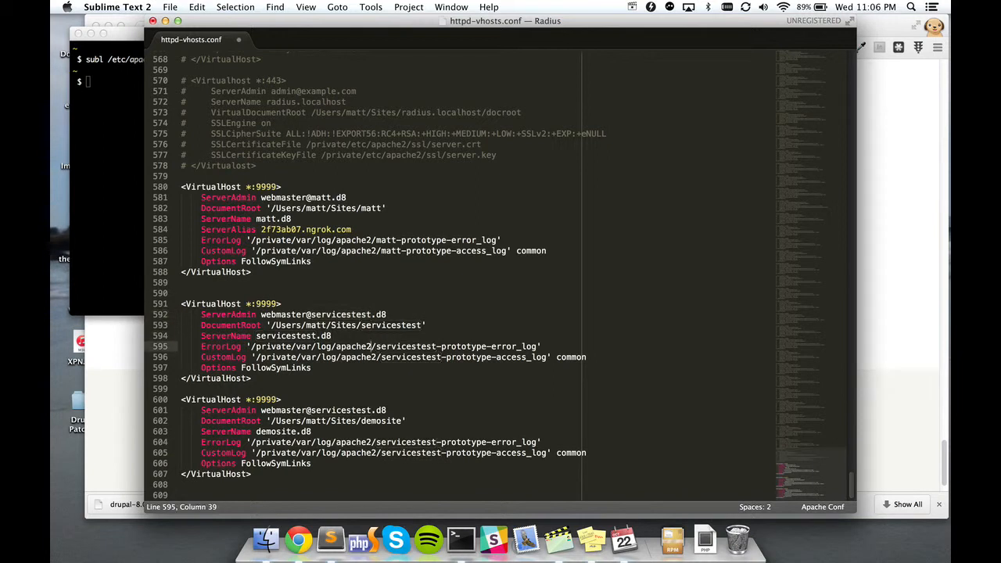
{"action": "key", "text": "Down"}
{"action": "key", "text": "Down"}
{"action": "key", "text": "Down"}
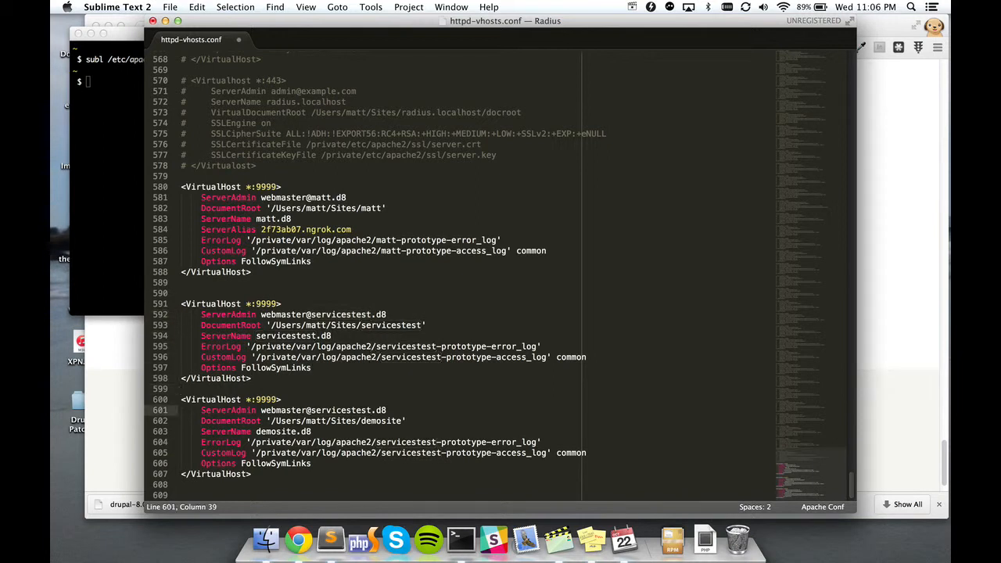
{"action": "key", "text": "super+d"}
{"action": "key", "text": "super+d"}
{"action": "key", "text": "super+d"}
{"action": "type", "text": "demosite"}
{"action": "key", "text": "Escape"}
{"action": "key", "text": "super+s"}
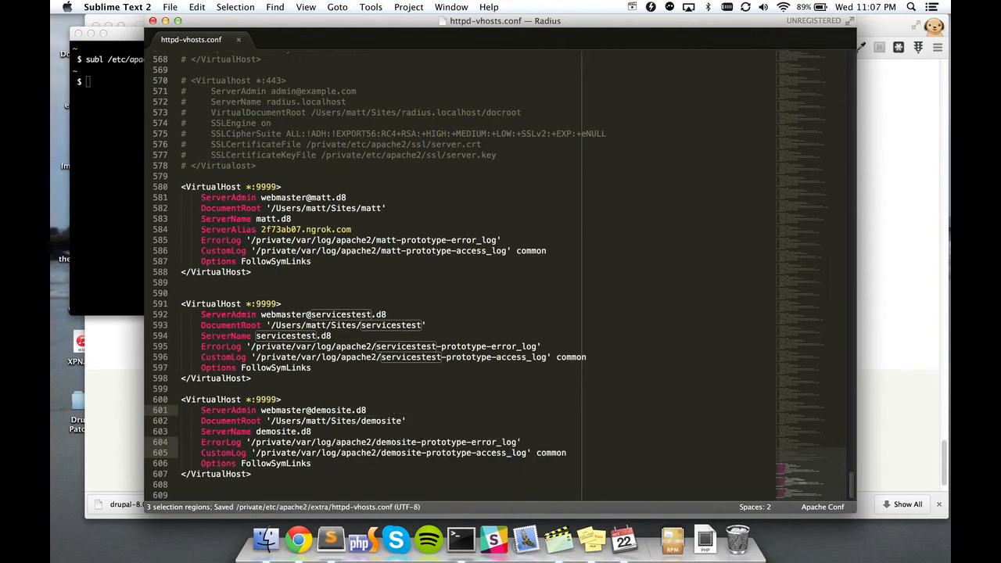
{"action": "key", "text": "super+Tab"}
{"action": "key", "text": "super+Tab"}
{"action": "key", "text": "Escape"}
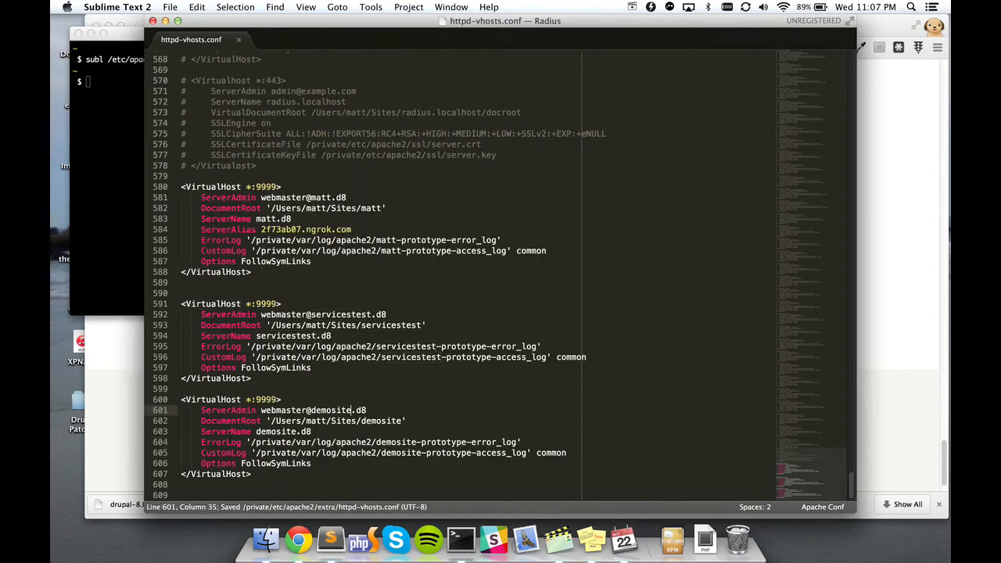
{"action": "key", "text": "super+Tab"}
{"action": "key", "text": "super+Tab"}
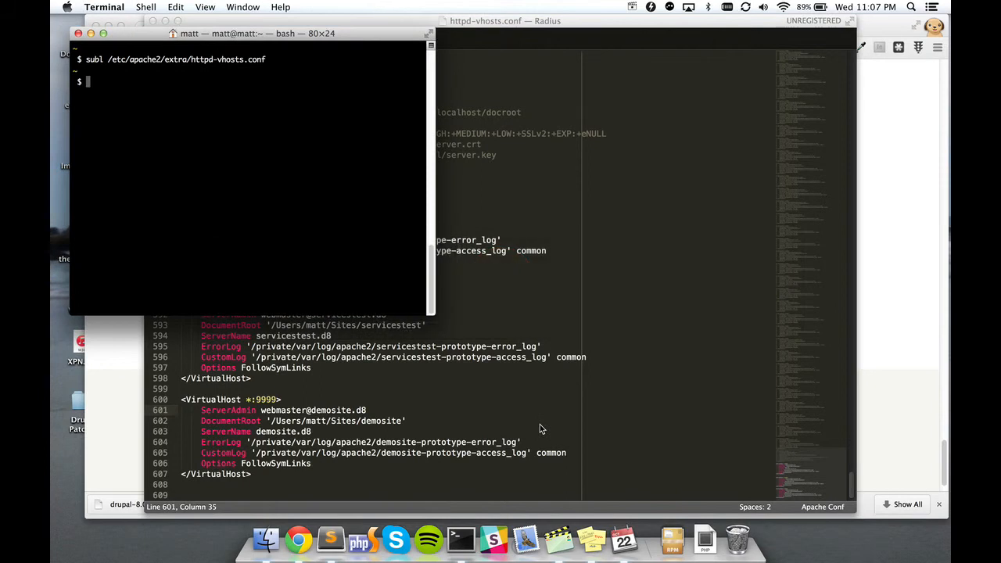
Step: Restart Apache with 'sudo apachectl restart'
{"action": "type", "text": "sudo apachectl restart"}
{"action": "key", "text": "Return"}
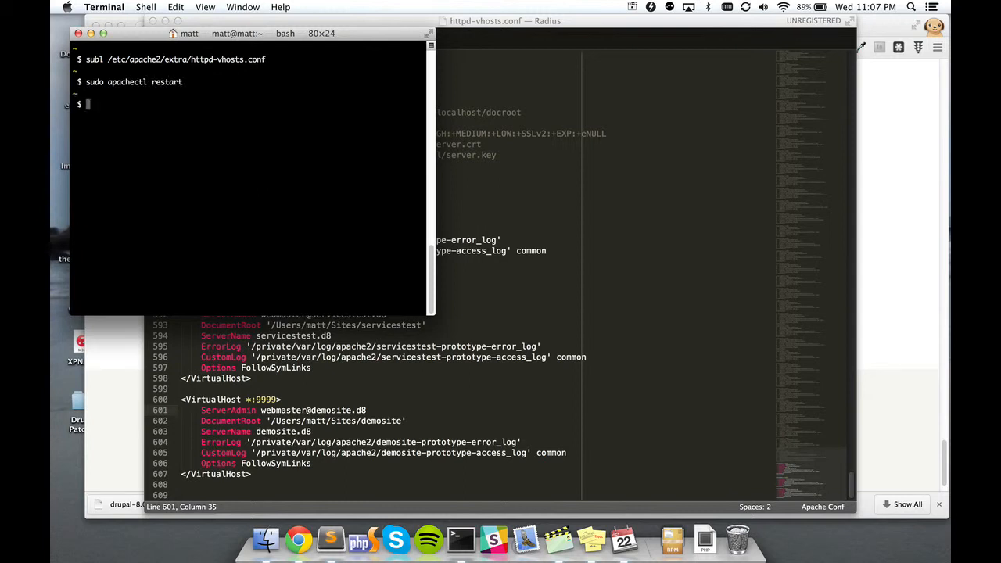
{"action": "left_click", "coordinate": [486, 501]}
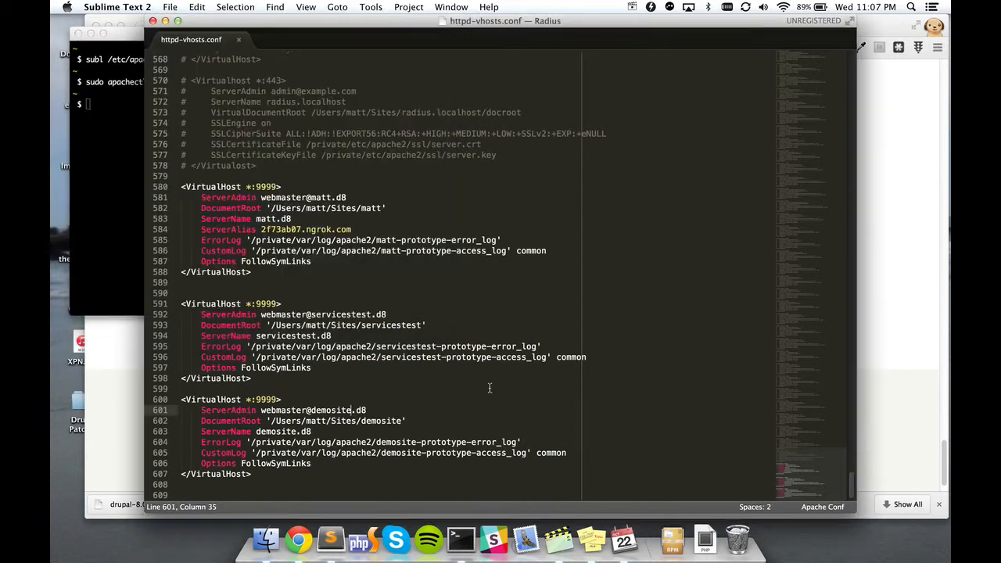
{"action": "left_click", "coordinate": [459, 552]}
Step: Create a MySQL database named demosite, exit MySQL and clear the terminal
{"action": "type", "text": "mysql"}
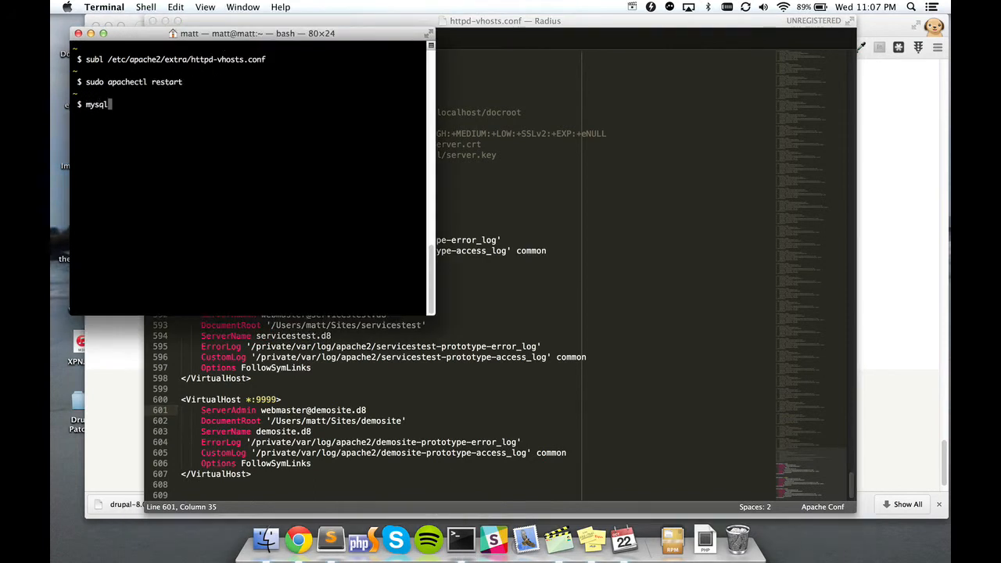
{"action": "key", "text": "Return"}
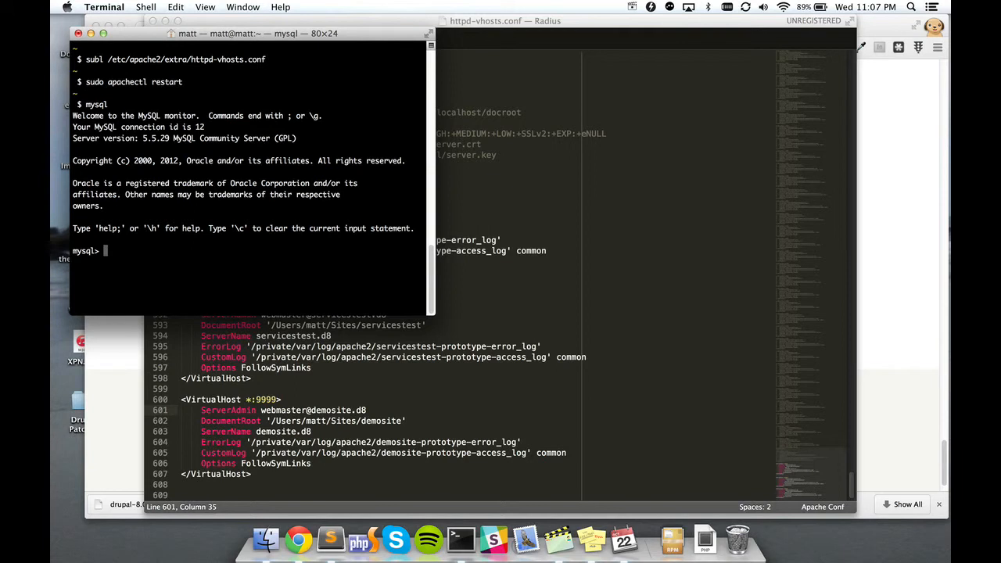
{"action": "type", "text": "create database demo"}
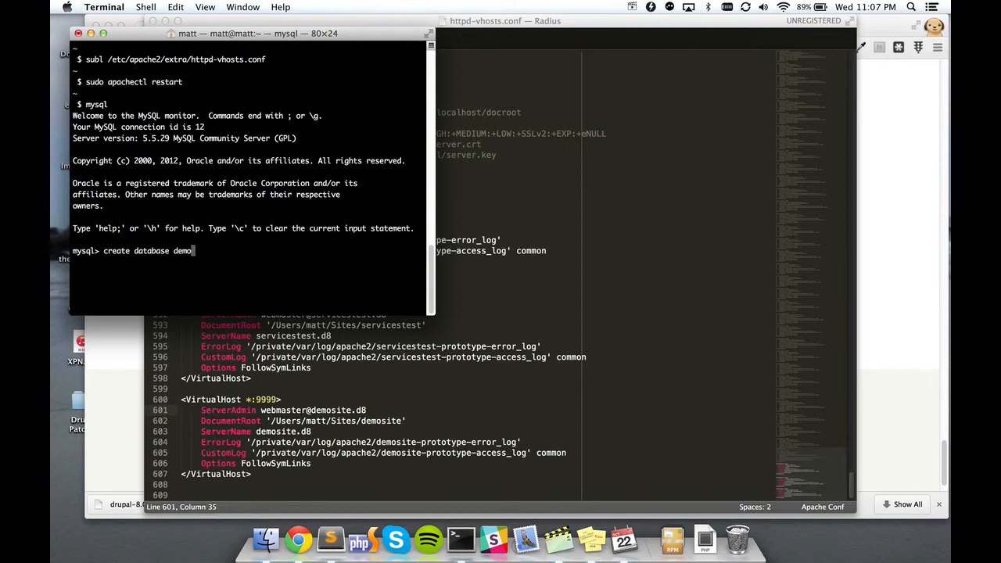
{"action": "type", "text": "site;"}
{"action": "key", "text": "Return"}
{"action": "type", "text": "e"}
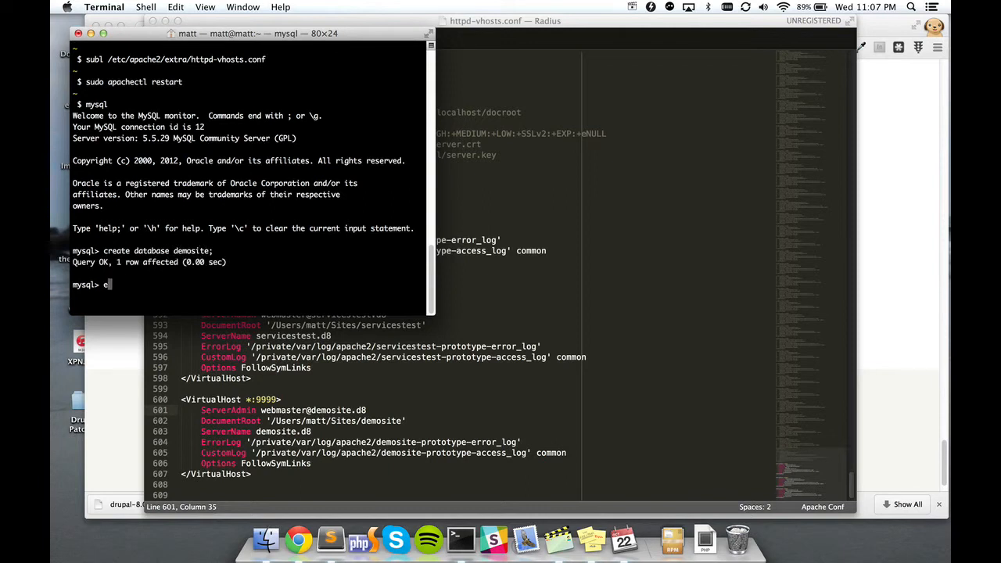
{"action": "type", "text": "xit;"}
{"action": "key", "text": "Return"}
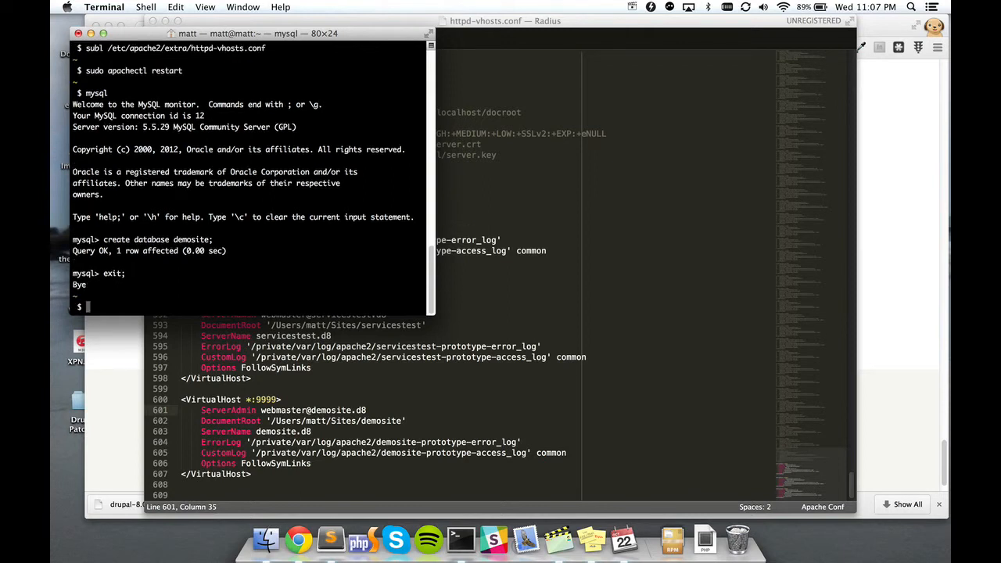
{"action": "type", "text": "clear"}
{"action": "key", "text": "Return"}
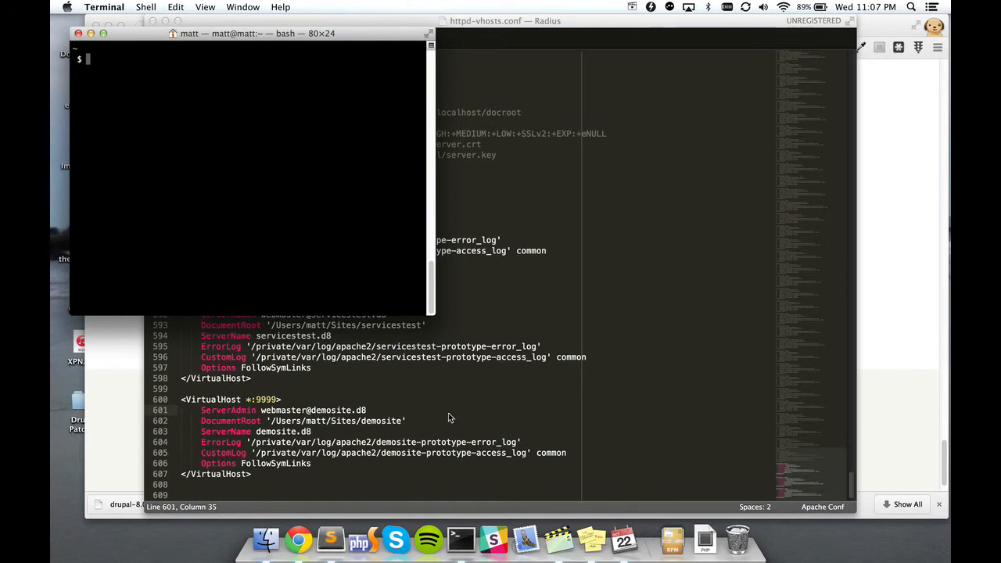
{"action": "left_click", "coordinate": [384, 461]}
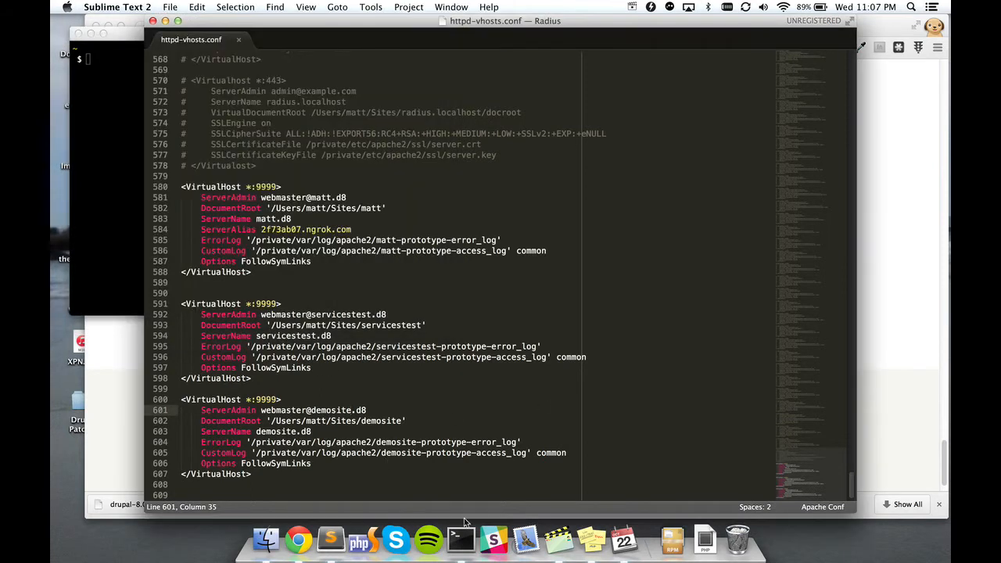
{"action": "left_click", "coordinate": [81, 174]}
Step: Open /etc/hosts in Sublime Text with 'subl /etc/hosts'
{"action": "type", "text": "e"}
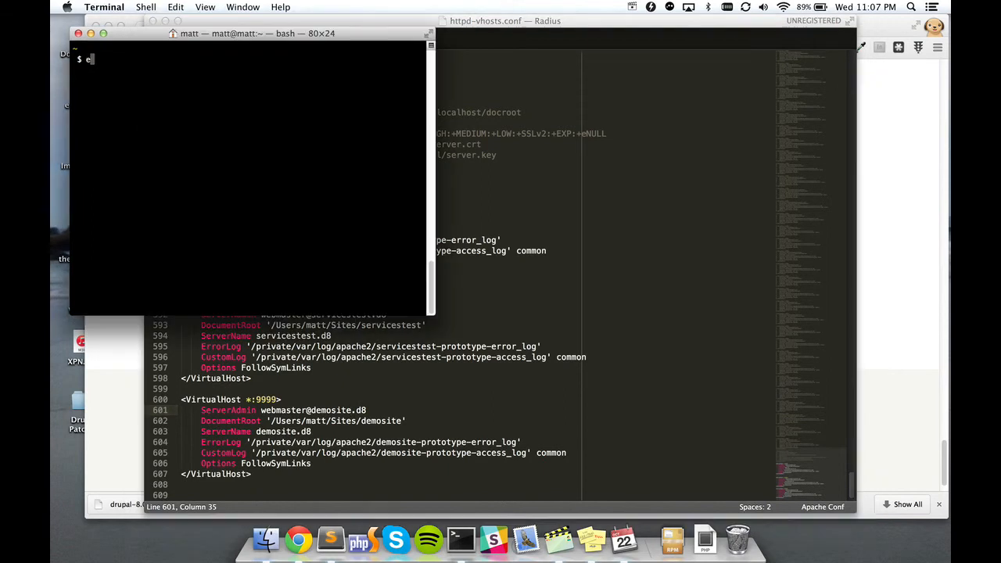
{"action": "key", "text": "BackSpace"}
{"action": "type", "text": "subl /etc/hosts"}
{"action": "key", "text": "Return"}
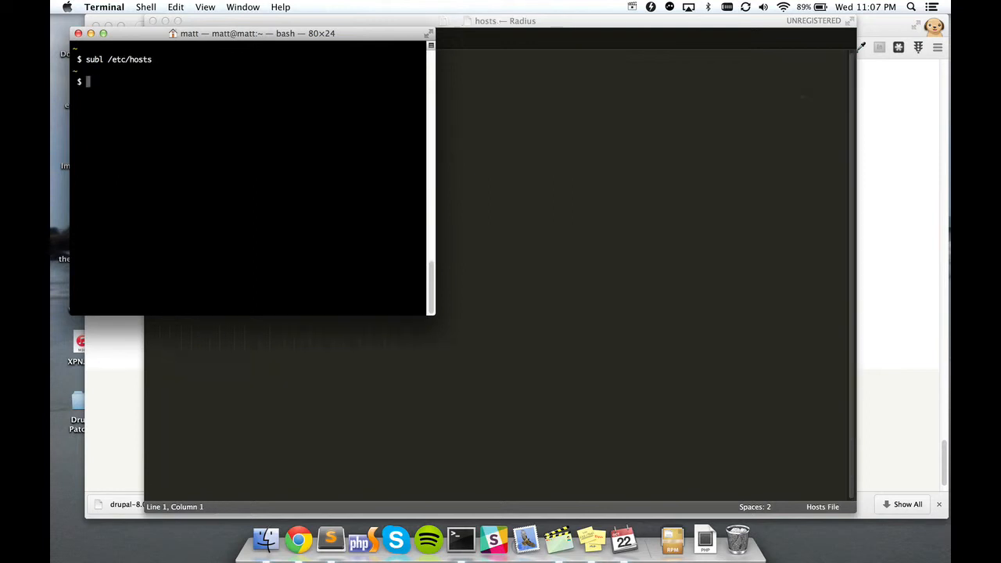
{"action": "key", "text": "super+Down"}
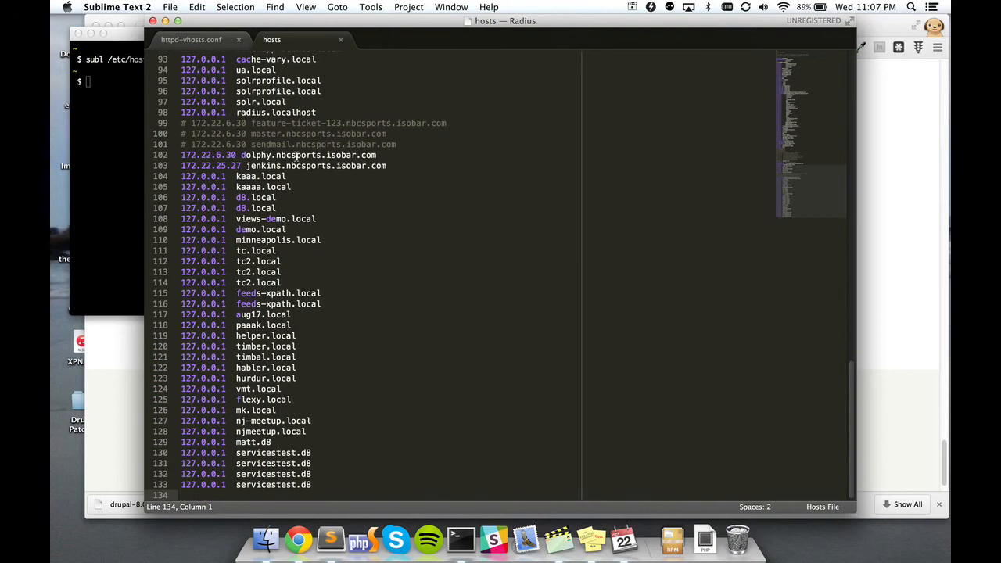
{"action": "left_click", "coordinate": [95, 160]}
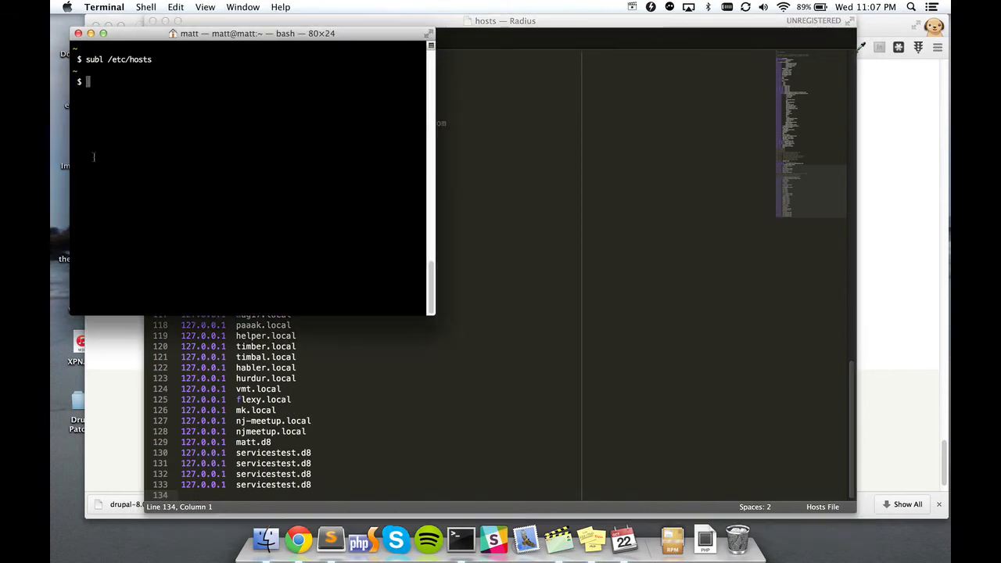
{"action": "left_click_drag", "start_coordinate": [108, 60], "coordinate": [156, 60]}
{"action": "left_click", "coordinate": [157, 59]}
{"action": "left_click", "coordinate": [331, 483]}
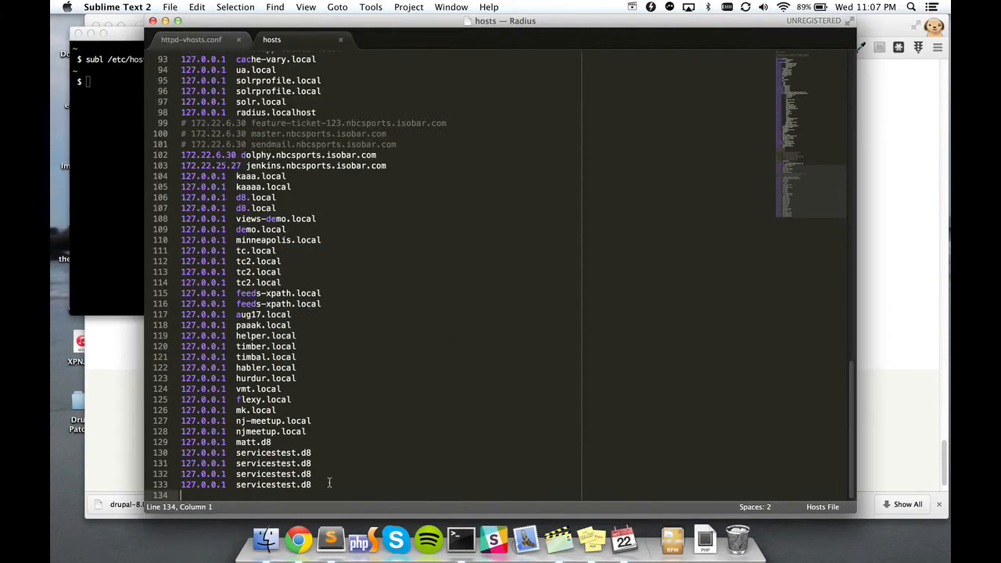
Step: Duplicate the last 127.0.0.1 servicestest.d8 line, change it to demosite.d8, and save
{"action": "key", "text": "Up"}
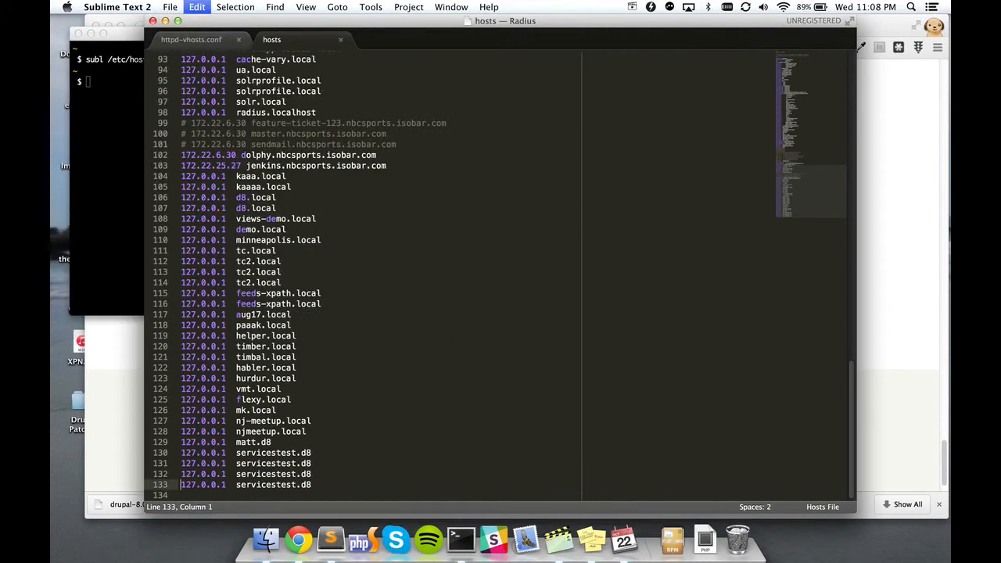
{"action": "key", "text": "super+shift+d"}
{"action": "key", "text": "super+d"}
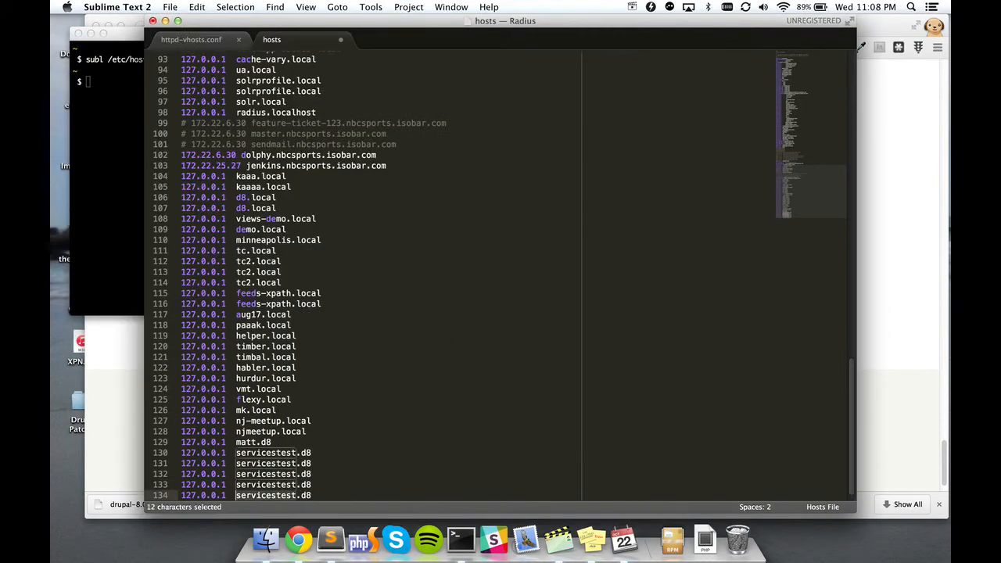
{"action": "type", "text": "demo"}
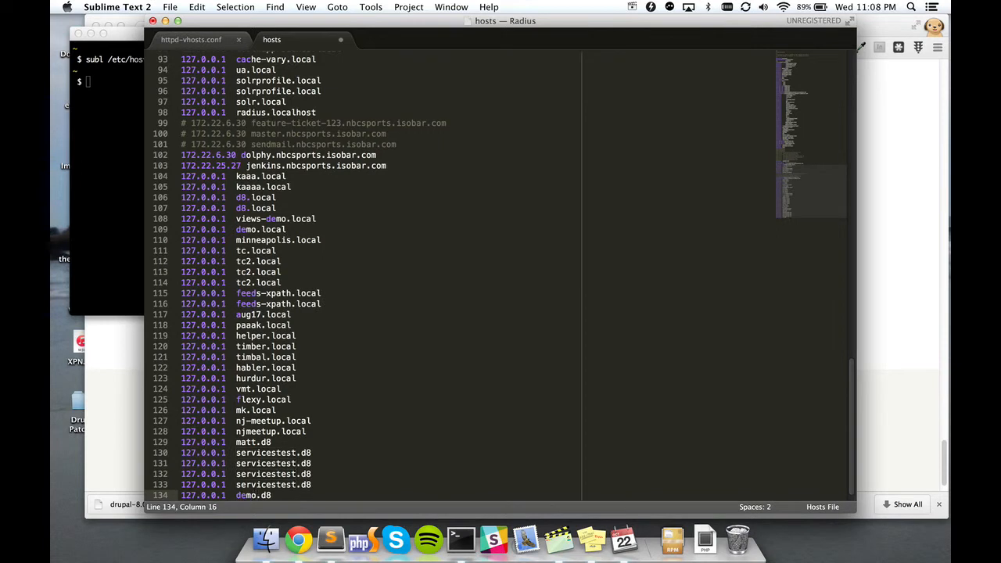
{"action": "type", "text": "site"}
{"action": "key", "text": "Right"}
{"action": "key", "text": "Right"}
{"action": "key", "text": "Right"}
{"action": "key", "text": "super+s"}
{"action": "scroll", "coordinate": [510, 403], "scroll_direction": "down", "scroll_amount": 1}
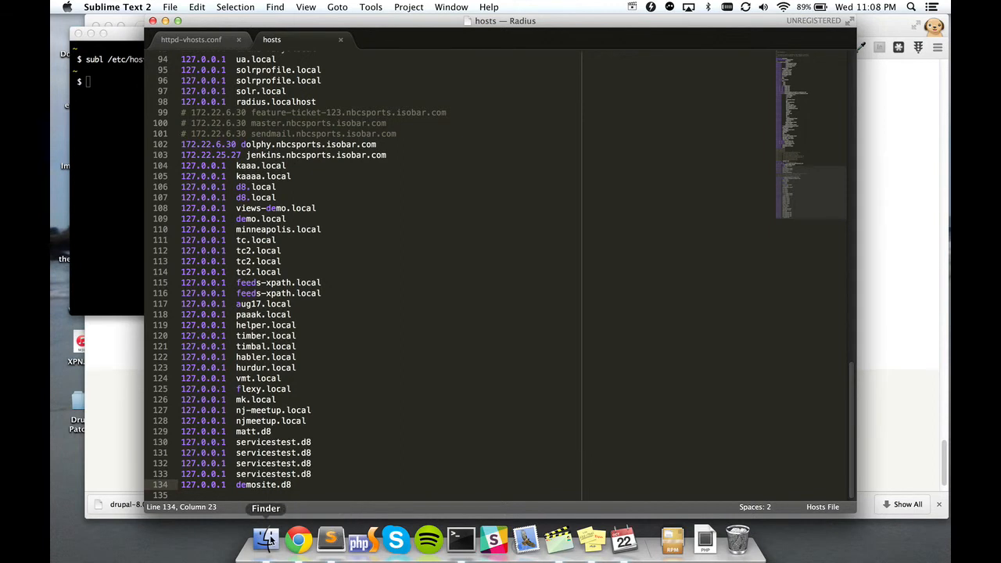
{"action": "left_click", "coordinate": [266, 538]}
Step: Load demosite.d8:9999 in a new Google Chrome tab
{"action": "left_click", "coordinate": [298, 540]}
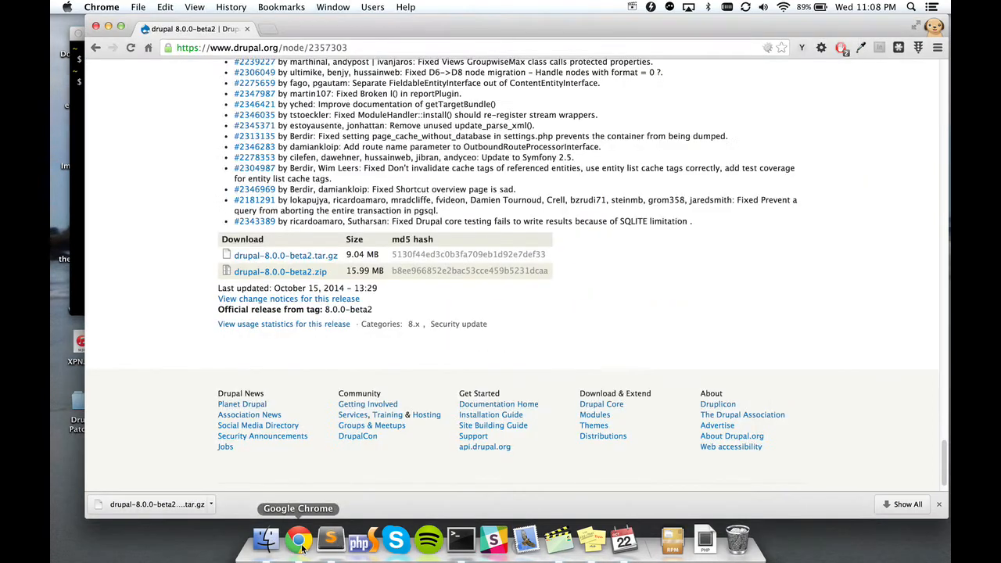
{"action": "key", "text": "super+t"}
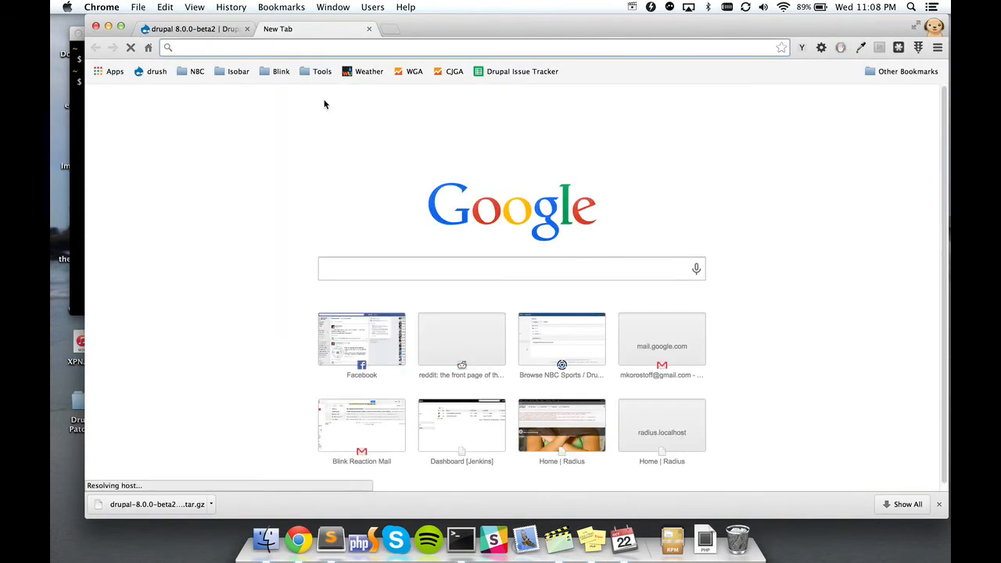
{"action": "type", "text": "demosi"}
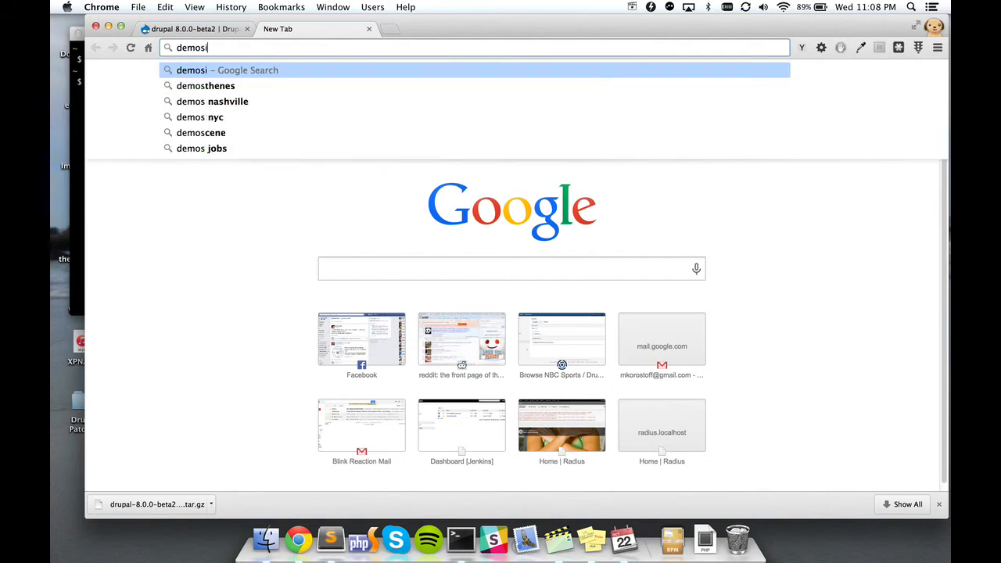
{"action": "type", "text": "te."}
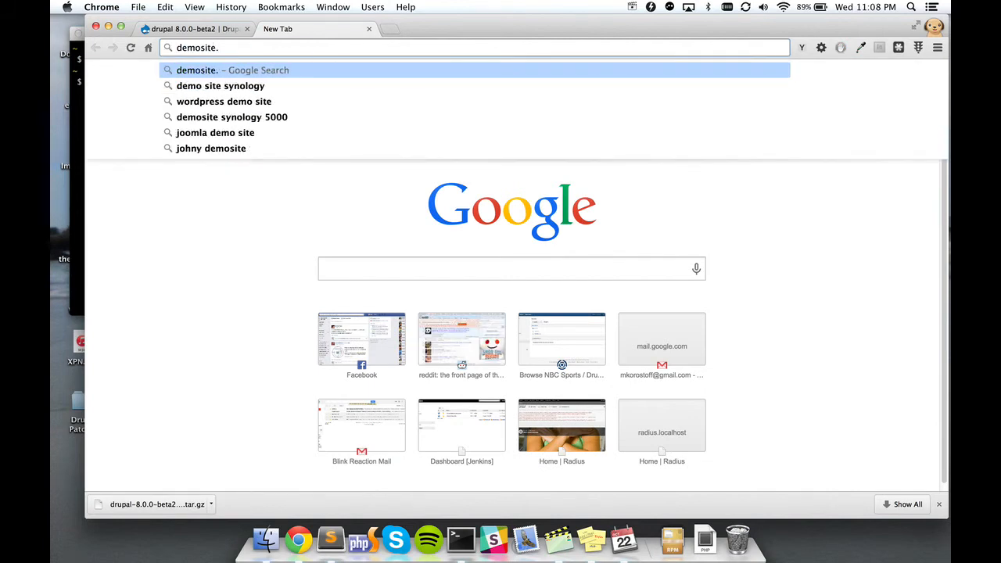
{"action": "type", "text": "d8:99"}
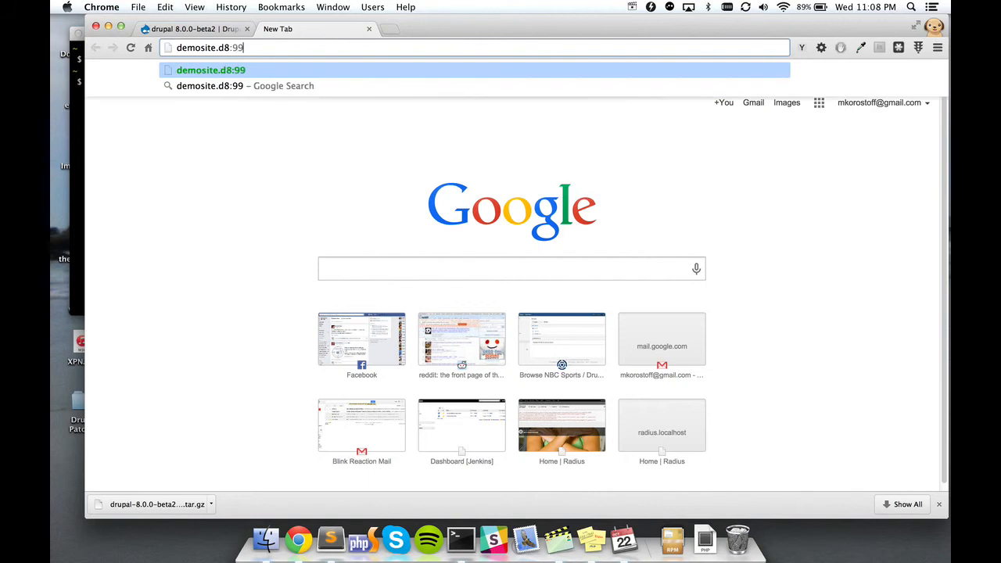
{"action": "type", "text": "99"}
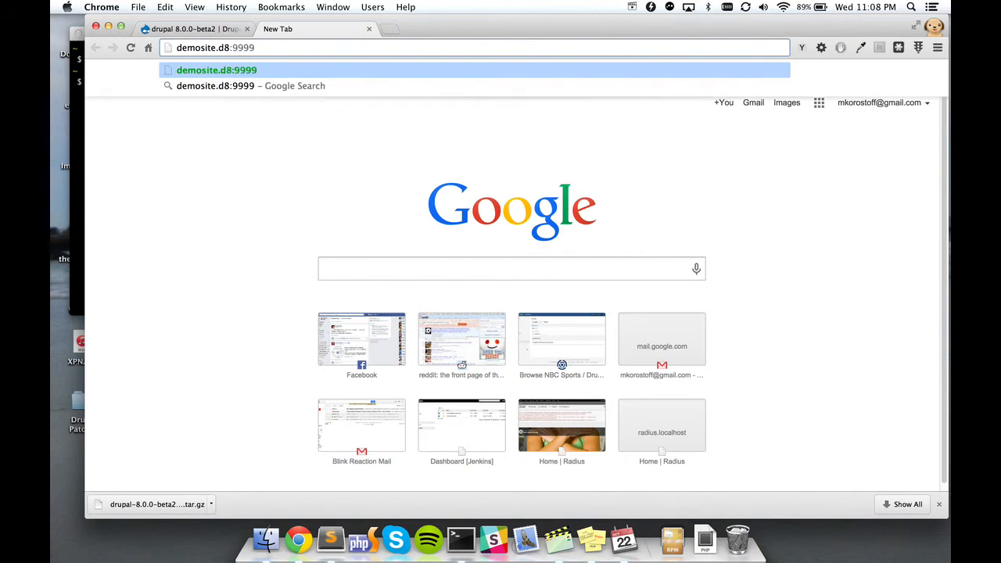
{"action": "key", "text": "Return"}
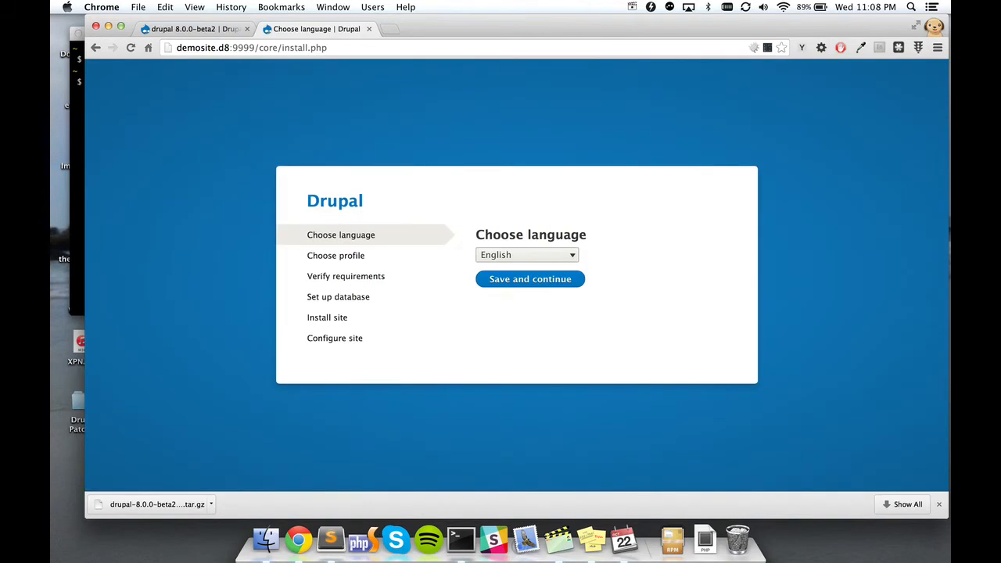
Step: Accept English as the install language and the Standard installation profile
{"action": "left_click", "coordinate": [940, 504]}
{"action": "left_click", "coordinate": [544, 301]}
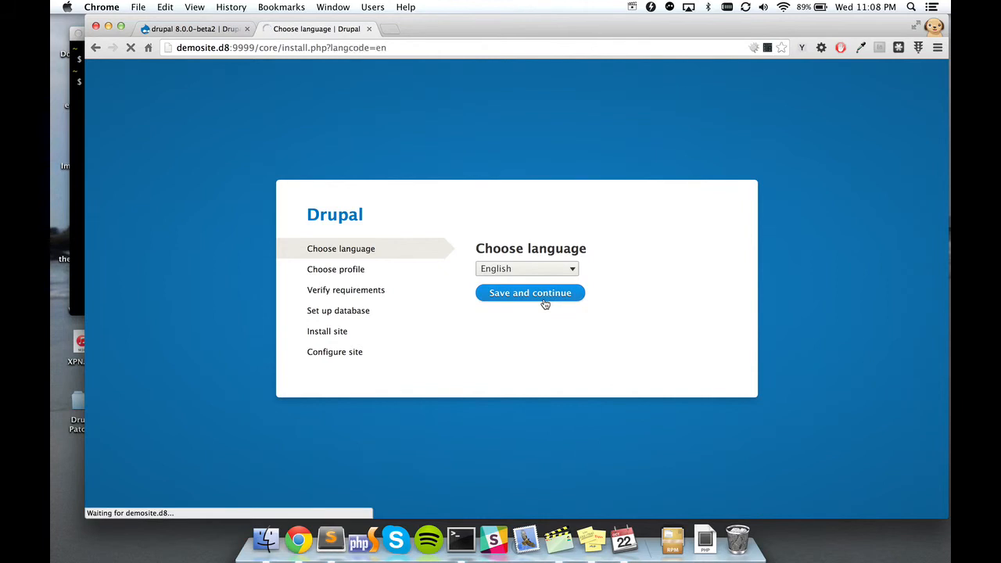
{"action": "left_click", "coordinate": [514, 366]}
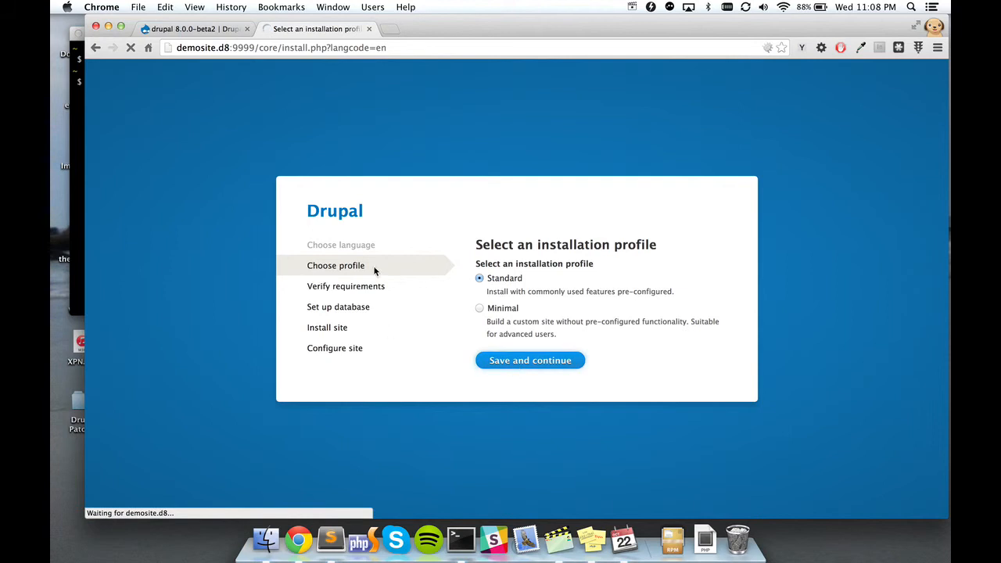
Step: Enter database demosite and user root, and change the advanced Host to 127.0.0.1
{"action": "left_click", "coordinate": [568, 285]}
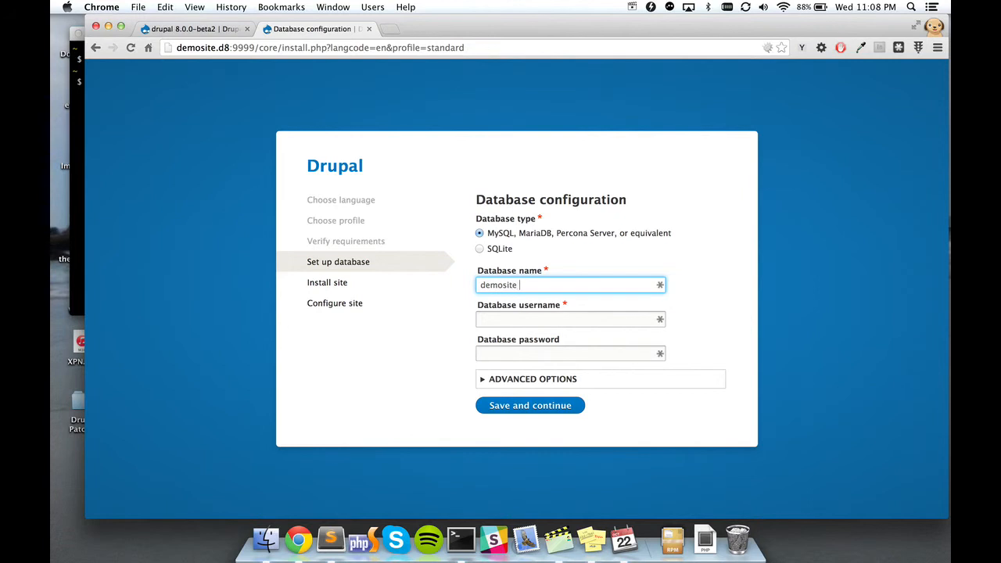
{"action": "key", "text": "Tab"}
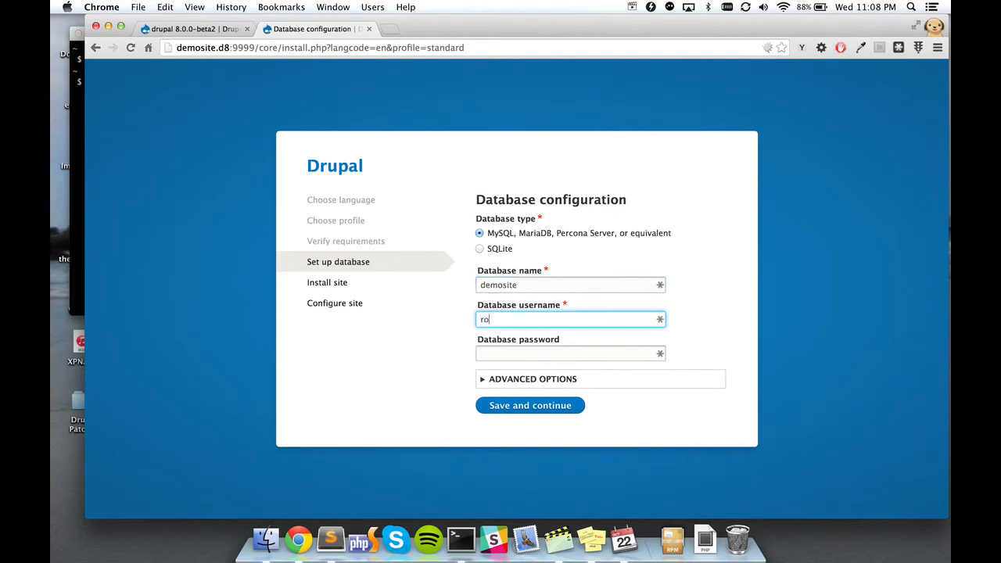
{"action": "left_click", "coordinate": [545, 382]}
{"action": "left_click", "coordinate": [545, 352]}
{"action": "double_click", "coordinate": [546, 353]}
{"action": "type", "text": "12"}
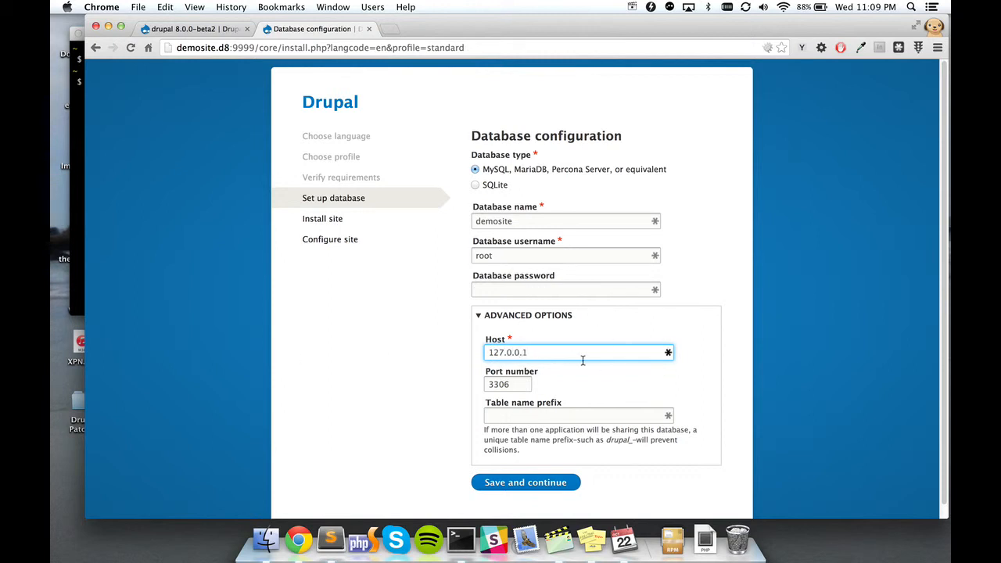
{"action": "type", "text": "7.0.0.1"}
{"action": "scroll", "coordinate": [579, 359], "scroll_direction": "down", "scroll_amount": 1}
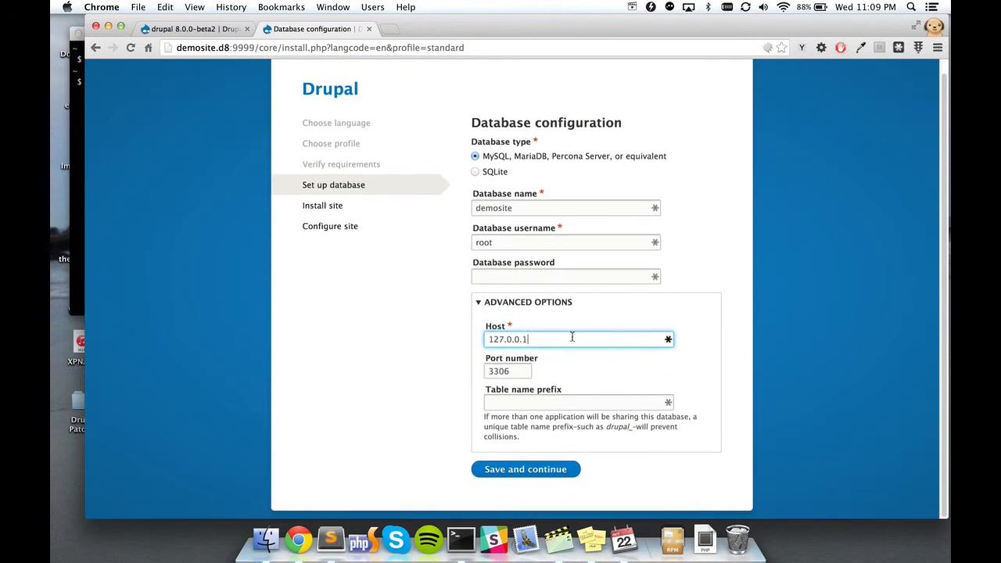
Step: Submit the database settings to start the Drupal installation
{"action": "left_click", "coordinate": [525, 469]}
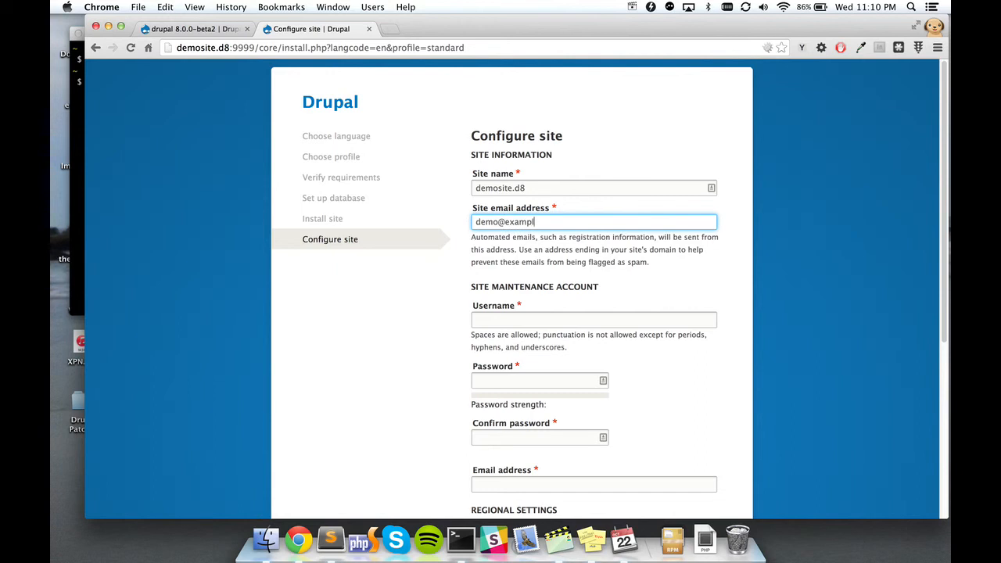
Step: Create the maintenance account with username admin and enter its password twice
{"action": "key", "text": "Tab"}
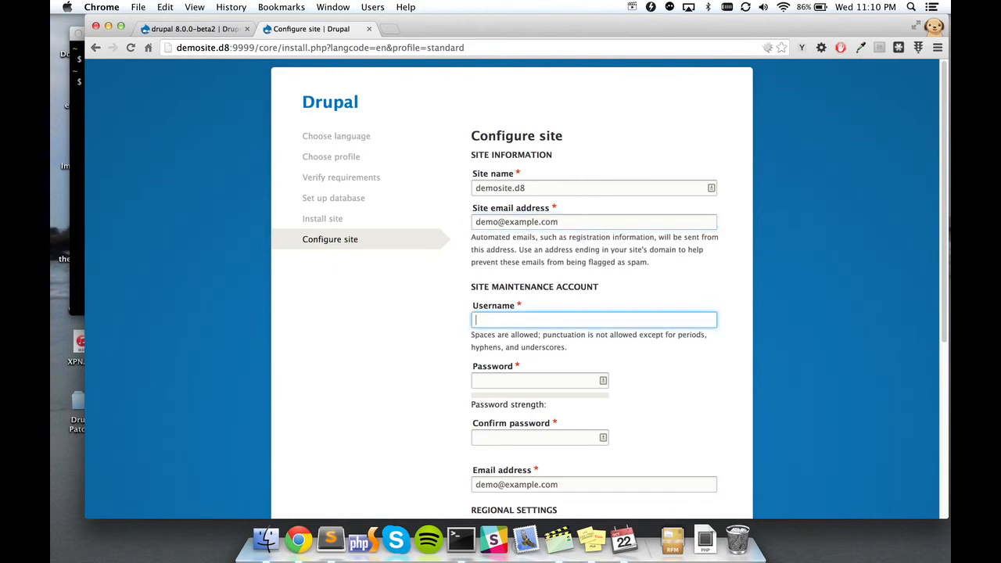
{"action": "key", "text": "shift+Tab"}
{"action": "key", "text": "Tab"}
{"action": "type", "text": "admin"}
{"action": "key", "text": "Tab"}
{"action": "scroll", "coordinate": [512, 289], "scroll_direction": "down", "scroll_amount": 2}
{"action": "type", "text": "ad"}
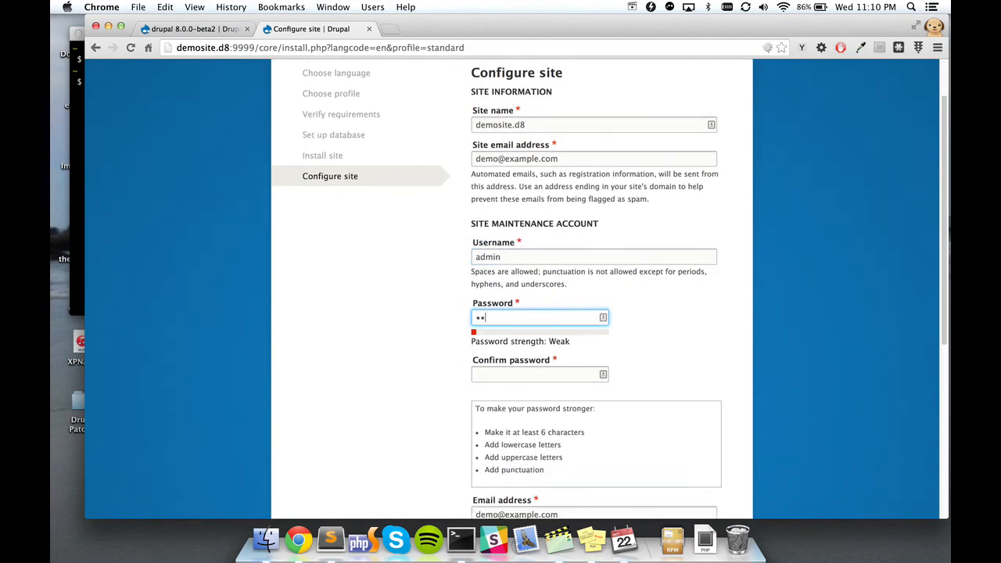
{"action": "key", "text": "Tab"}
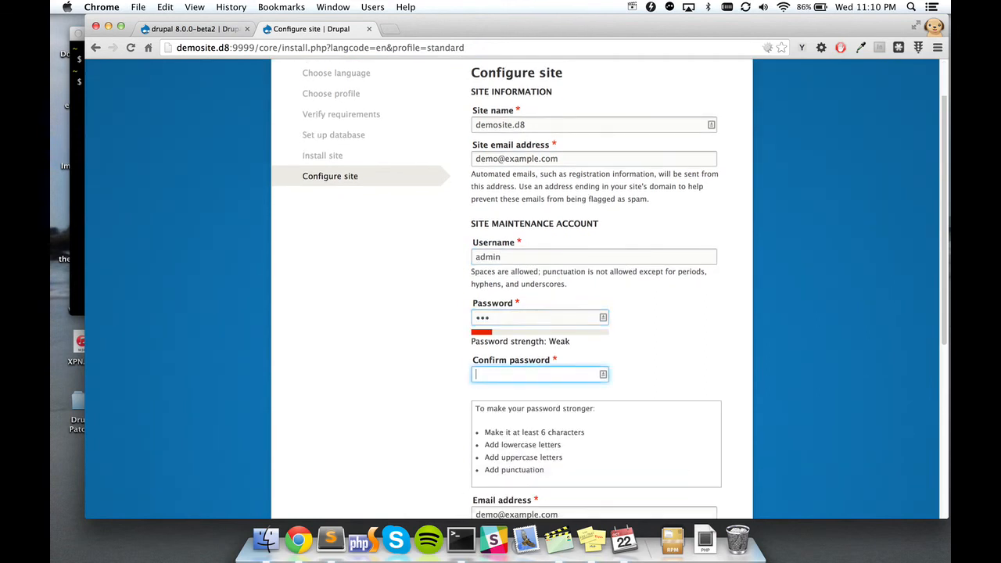
{"action": "type", "text": "ad"}
Step: Choose United States as the default country and submit the site configuration
{"action": "scroll", "coordinate": [610, 287], "scroll_direction": "down", "scroll_amount": 5}
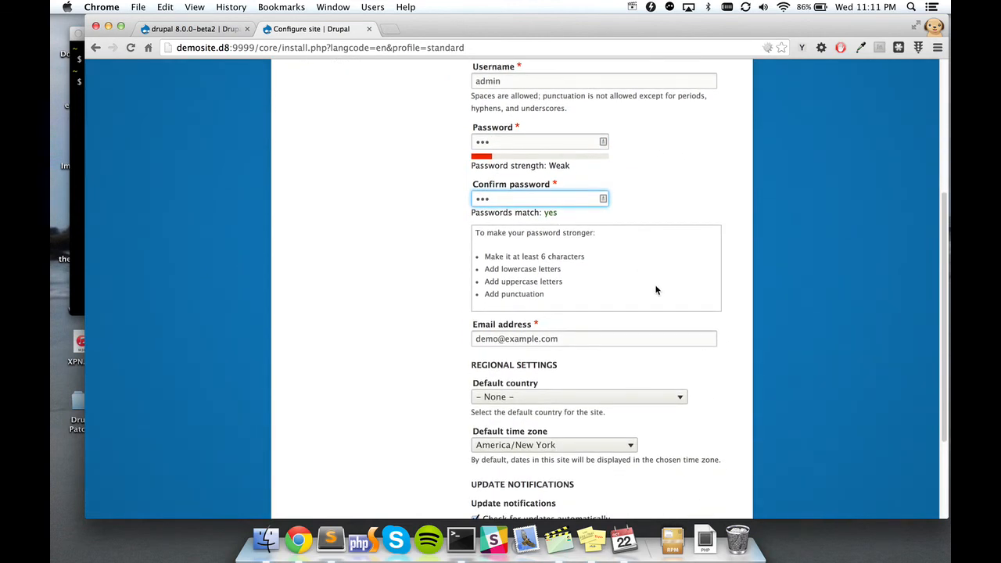
{"action": "scroll", "coordinate": [656, 290], "scroll_direction": "down", "scroll_amount": 3}
{"action": "left_click", "coordinate": [575, 300]}
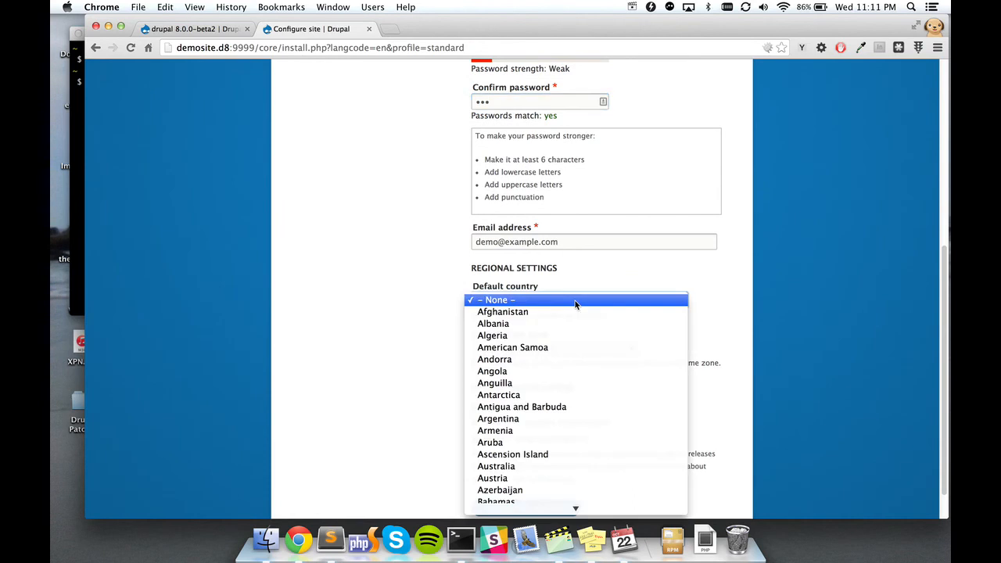
{"action": "key", "text": "u"}
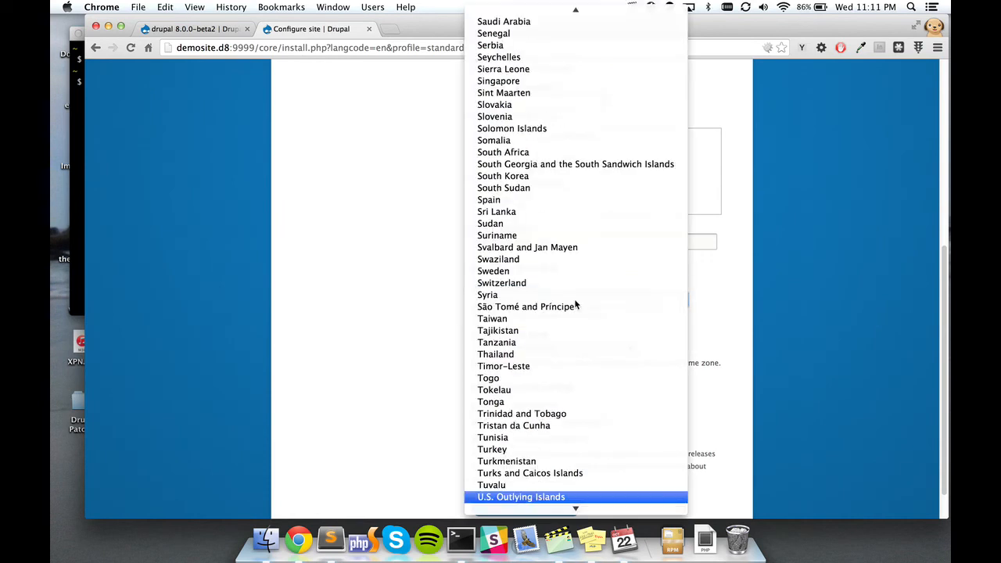
{"action": "scroll", "coordinate": [568, 408], "scroll_direction": "down", "scroll_amount": 2}
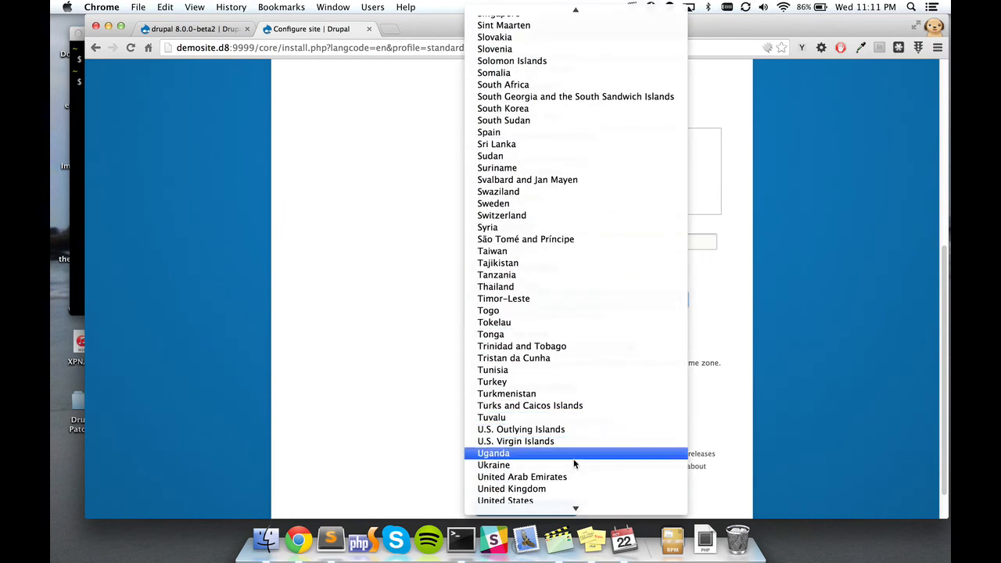
{"action": "scroll", "coordinate": [573, 441], "scroll_direction": "down", "scroll_amount": 2}
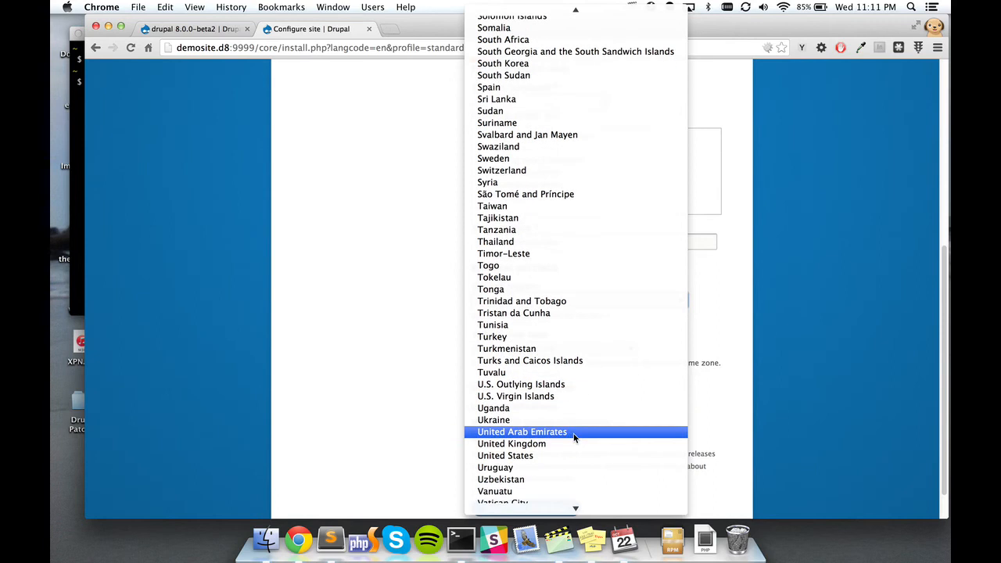
{"action": "left_click", "coordinate": [540, 455]}
{"action": "scroll", "coordinate": [483, 370], "scroll_direction": "down", "scroll_amount": 1}
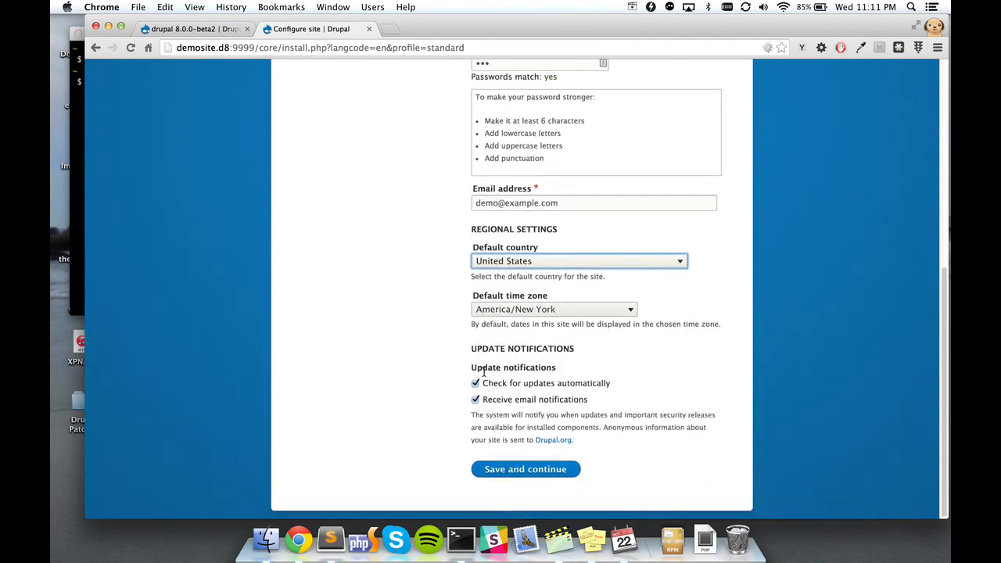
{"action": "left_click", "coordinate": [521, 467]}
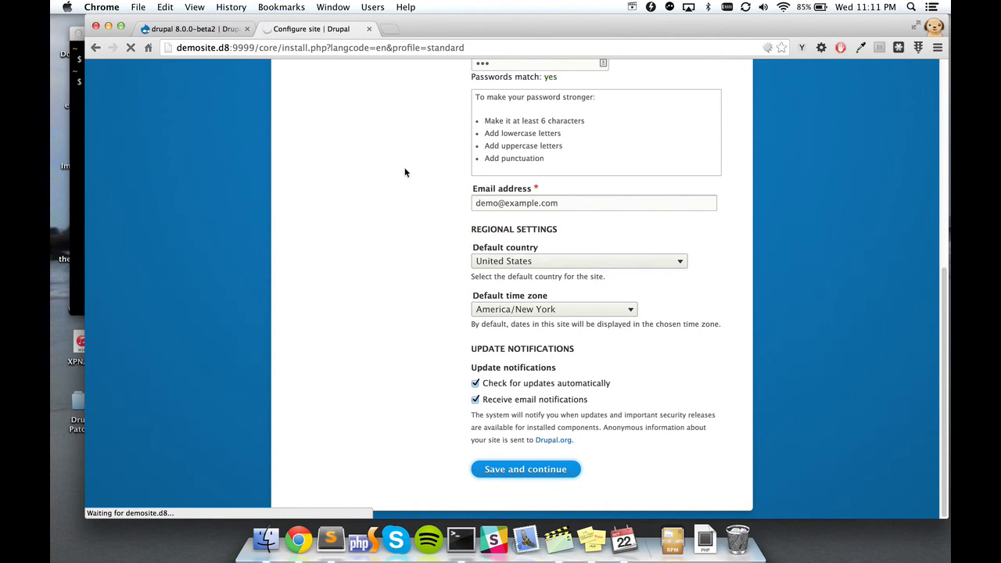
Step: Scroll down and back up the demosite.d8 'Congratulations, you installed Drupal!' welcome page
{"action": "scroll", "coordinate": [390, 176], "scroll_direction": "down", "scroll_amount": 1}
{"action": "scroll", "coordinate": [389, 176], "scroll_direction": "up", "scroll_amount": 5}
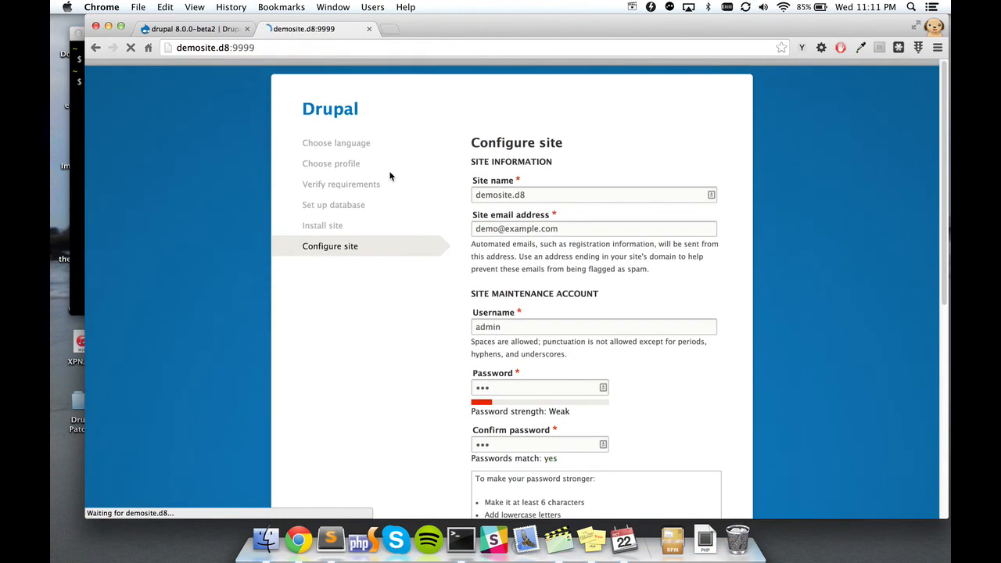
{"action": "scroll", "coordinate": [415, 284], "scroll_direction": "down", "scroll_amount": 2}
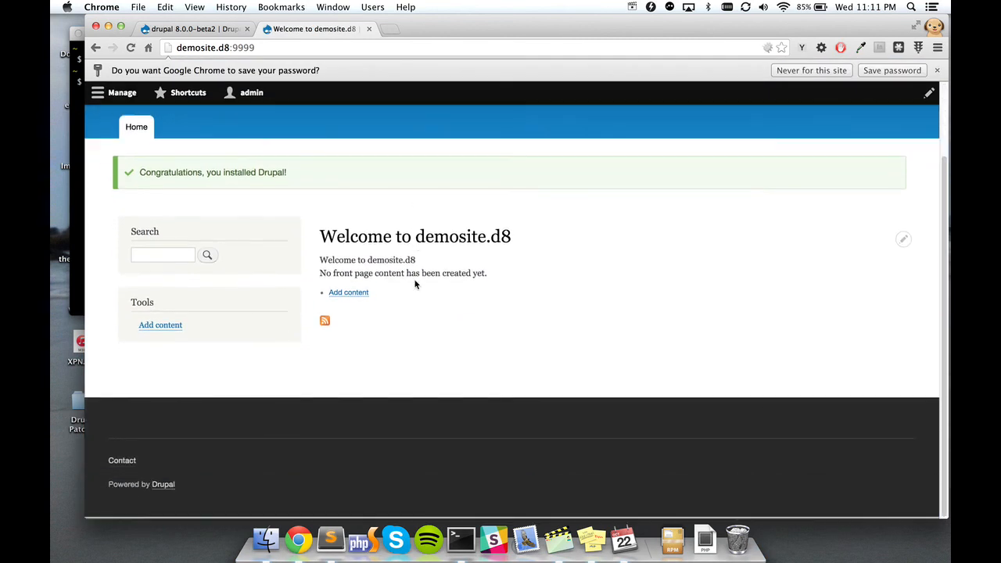
{"action": "scroll", "coordinate": [415, 284], "scroll_direction": "up", "scroll_amount": 2}
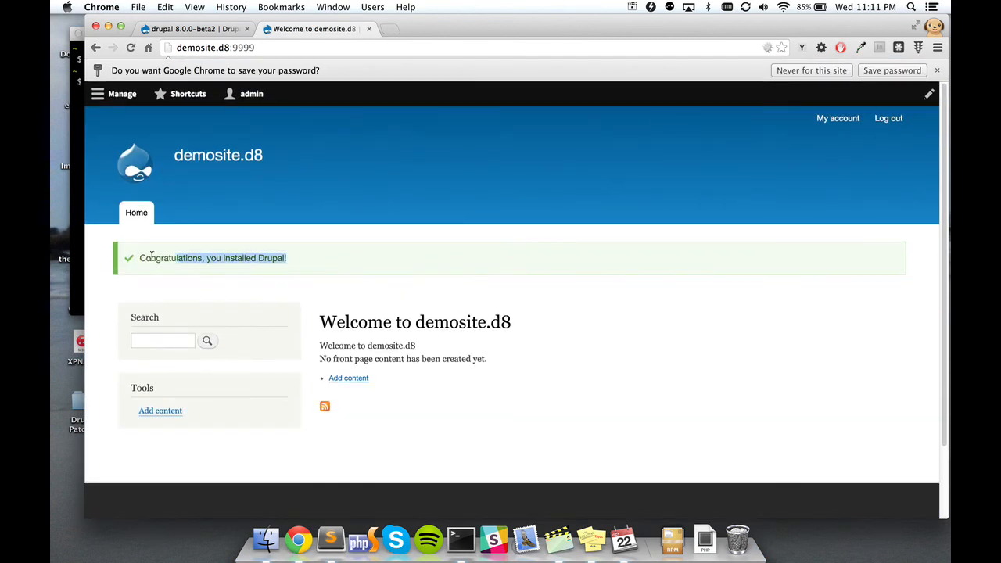